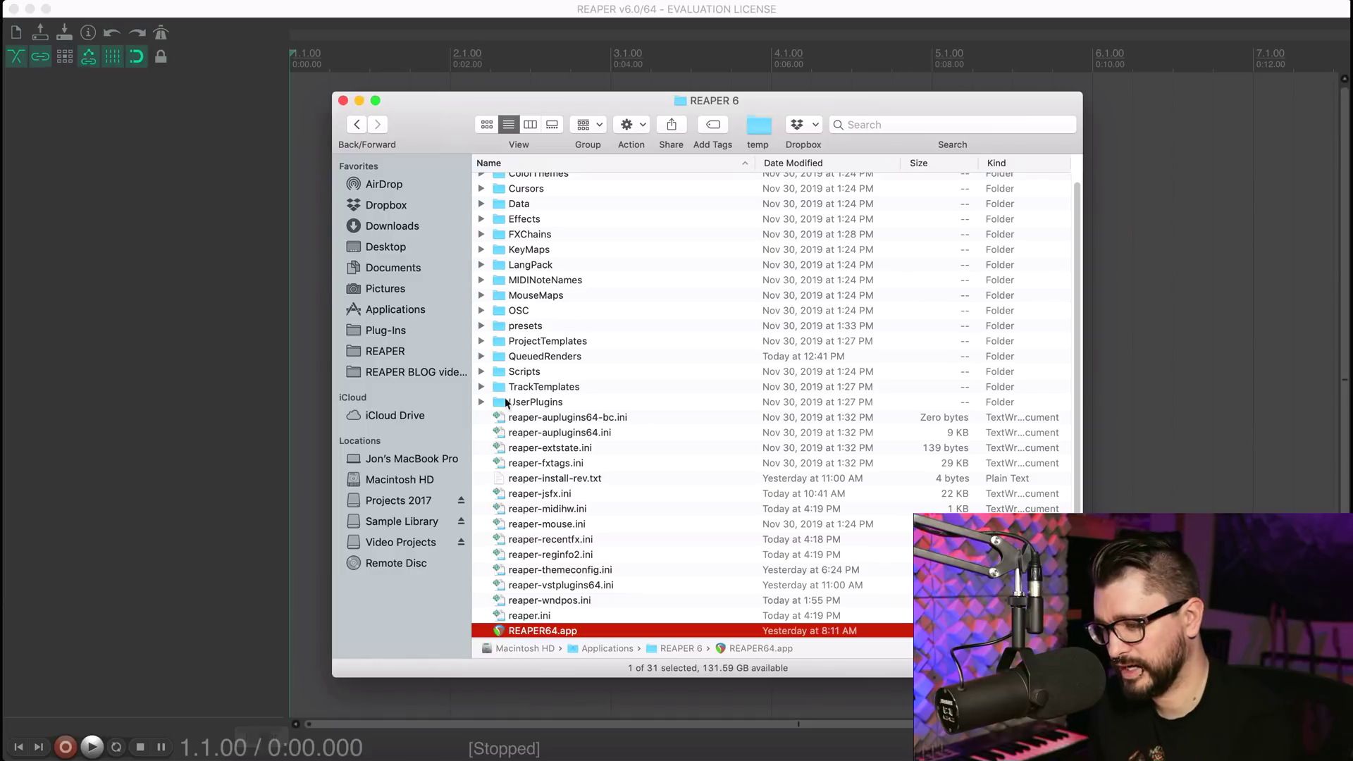
Expand the REAPER 6 folder inside Applications and examine its contents, including the reaper.ini and REAPER64.app files.
{"action": "left_click", "coordinate": [406, 311]}
{"action": "left_click", "coordinate": [590, 335]}
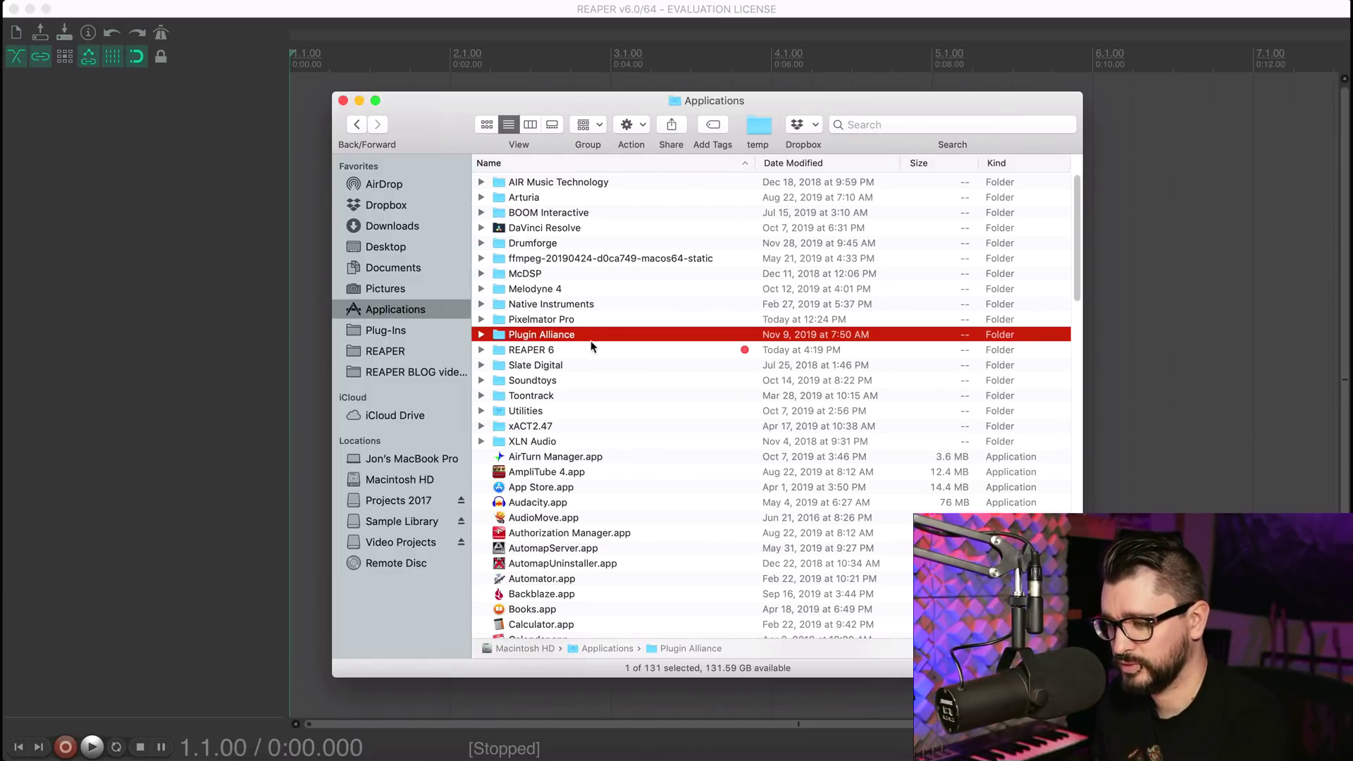
{"action": "left_click", "coordinate": [592, 346]}
{"action": "key", "text": "Right"}
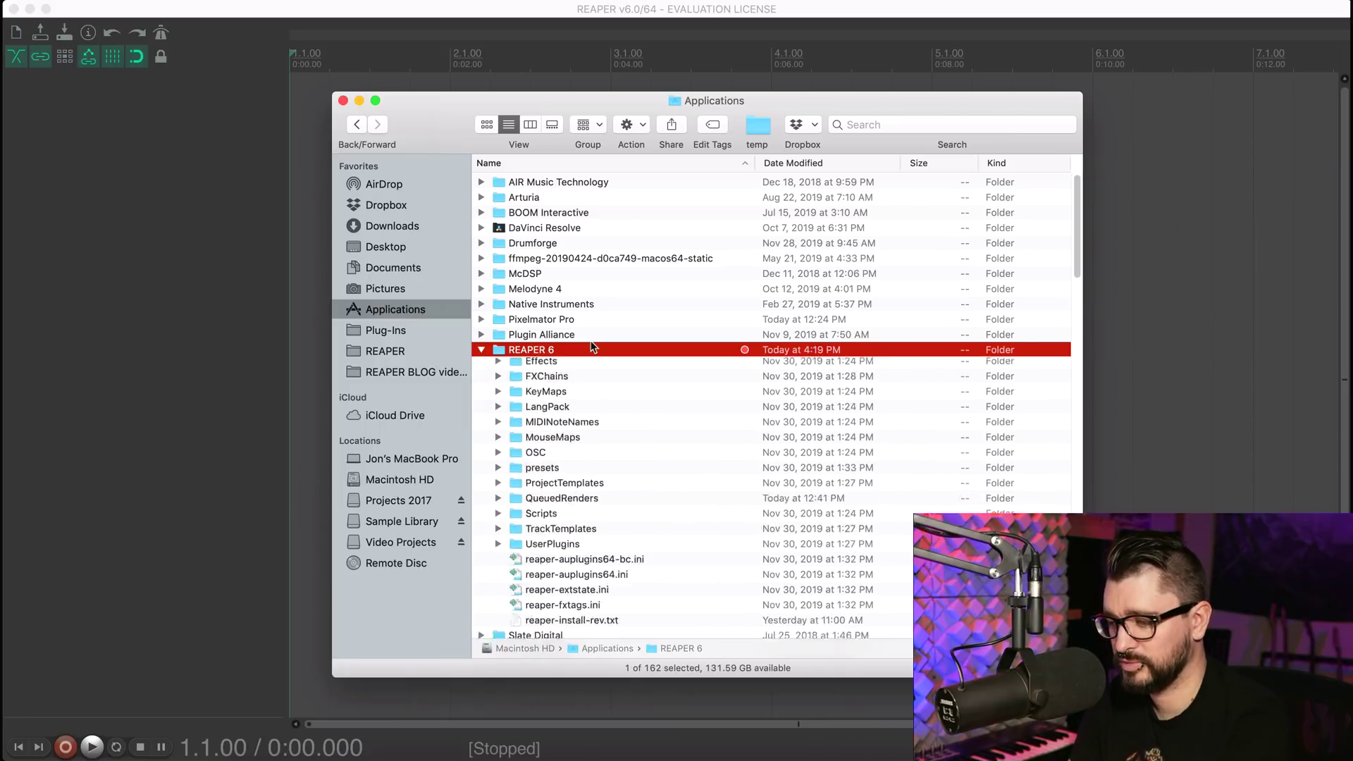
{"action": "scroll", "coordinate": [623, 457], "scroll_direction": "down", "scroll_amount": 10}
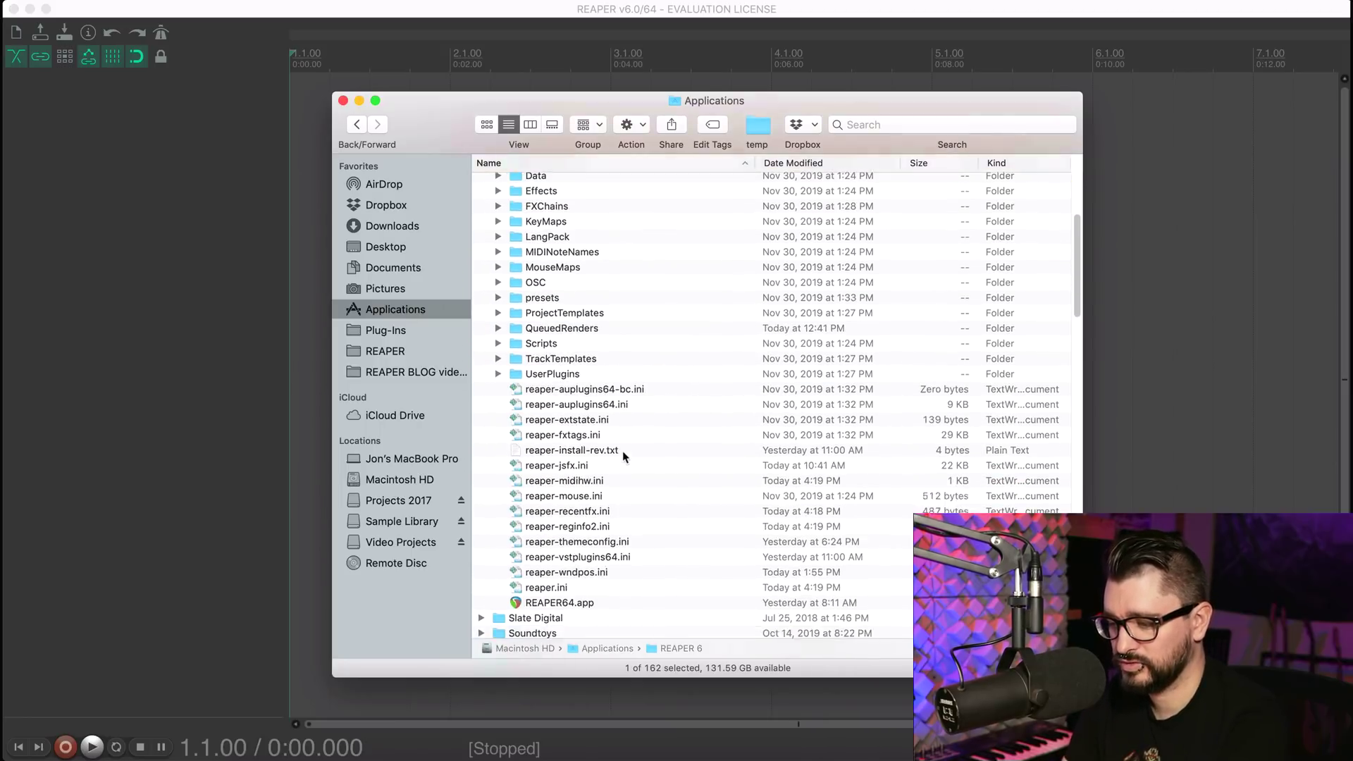
{"action": "left_click", "coordinate": [634, 449]}
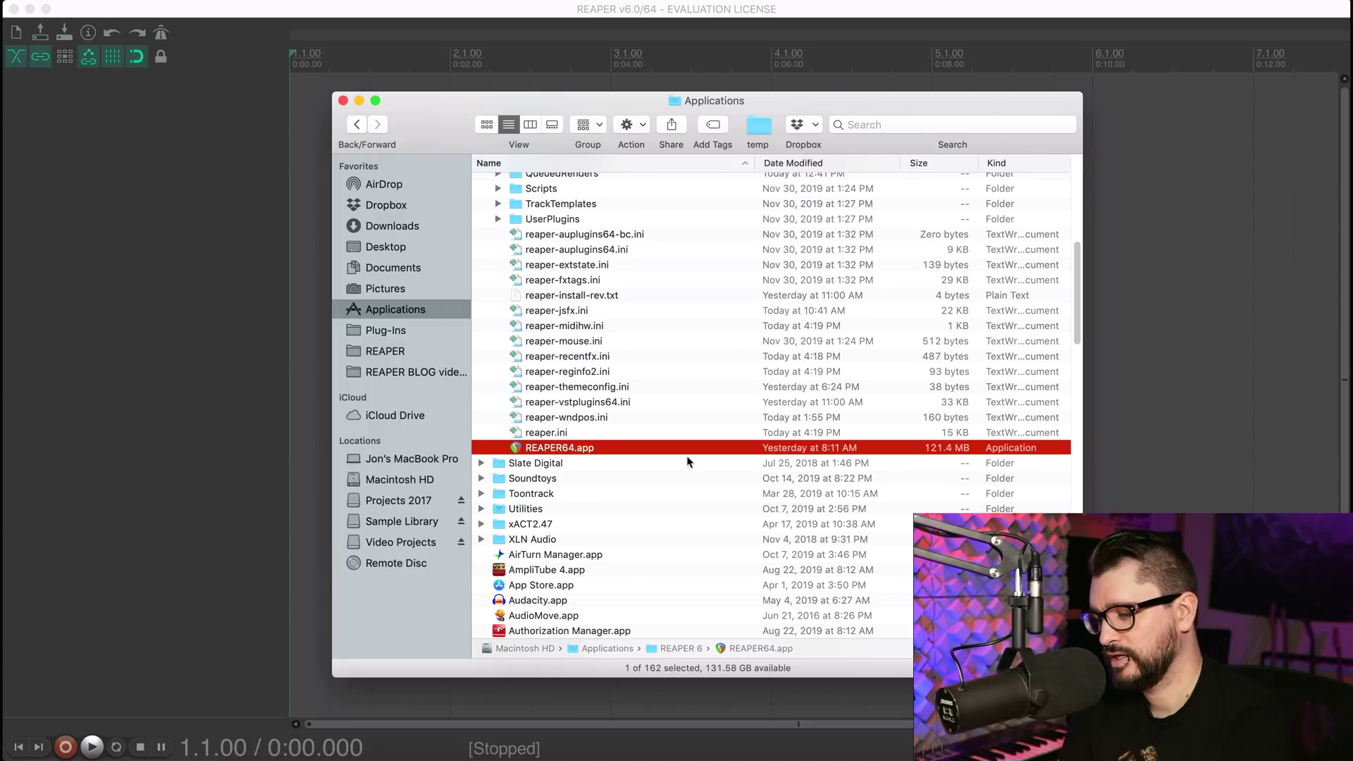
{"action": "left_click", "coordinate": [602, 433]}
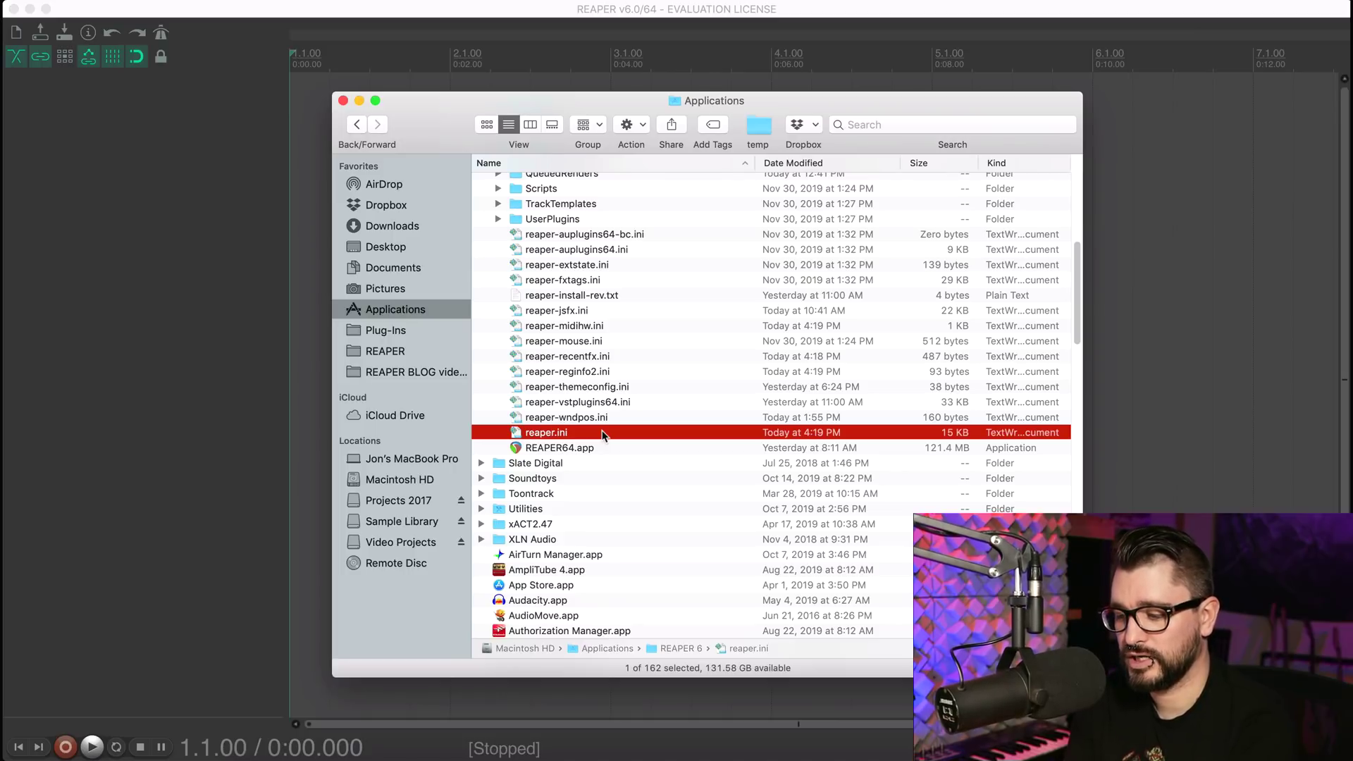
{"action": "key", "text": "Down"}
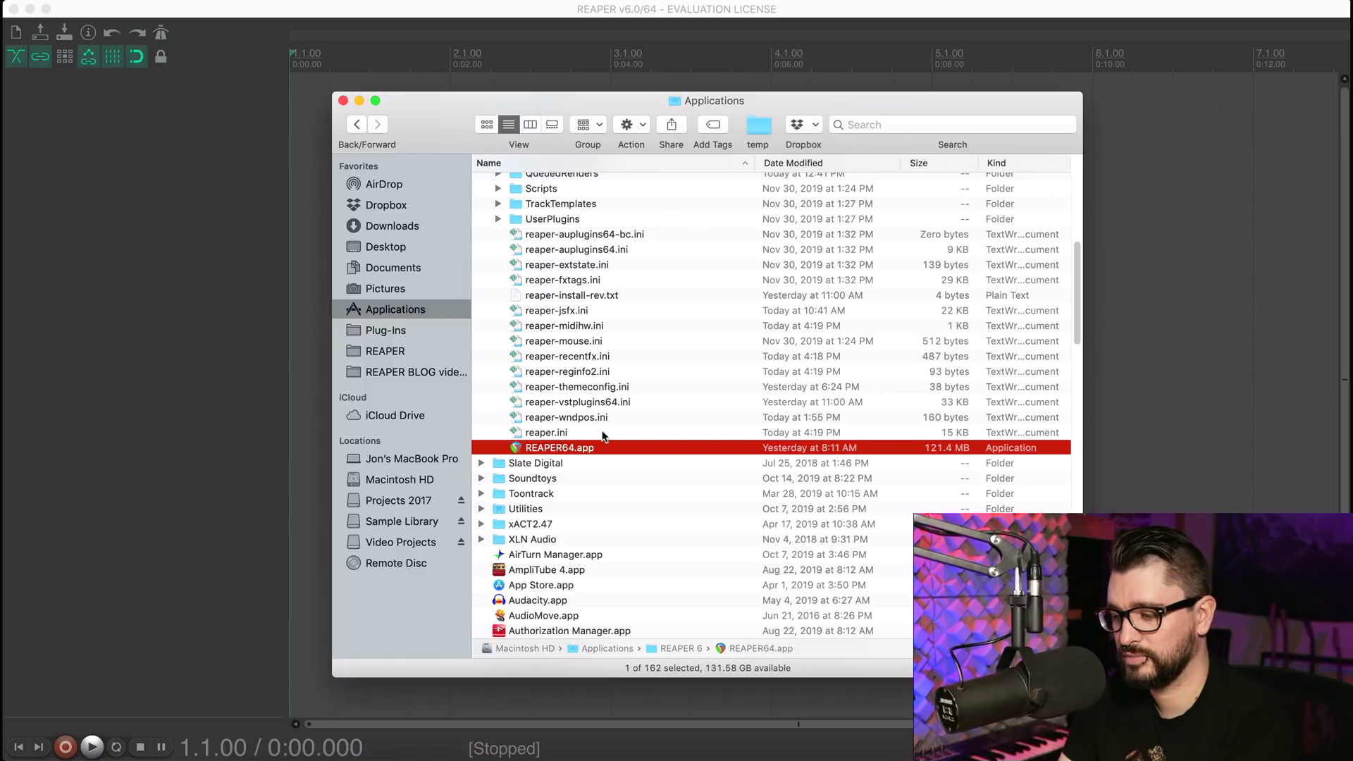
{"action": "scroll", "coordinate": [608, 431], "scroll_direction": "up", "scroll_amount": 8}
{"action": "scroll", "coordinate": [616, 416], "scroll_direction": "up", "scroll_amount": 2}
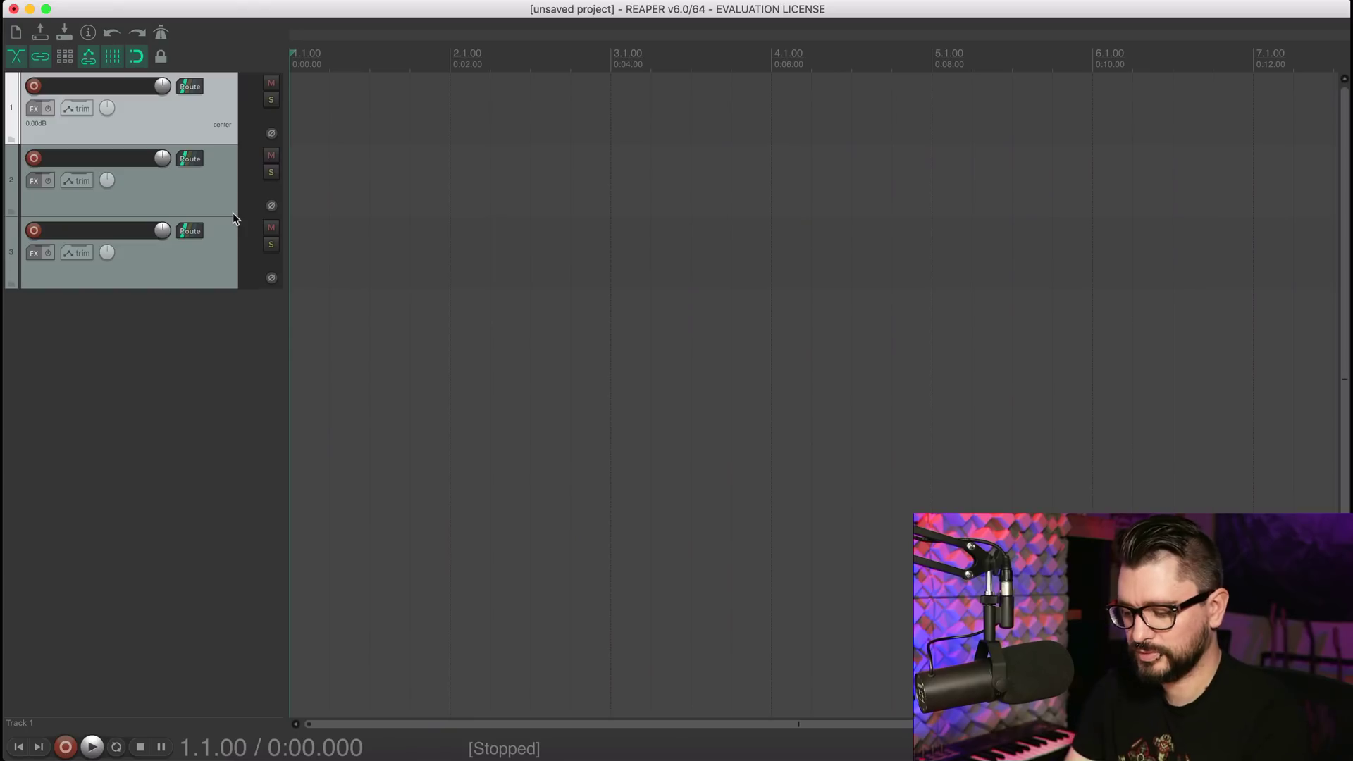
Show the mixer temporarily, making track 1 slightly taller and lowering its volume to -0.57 dB while it is displayed.
{"action": "key", "text": "super+m"}
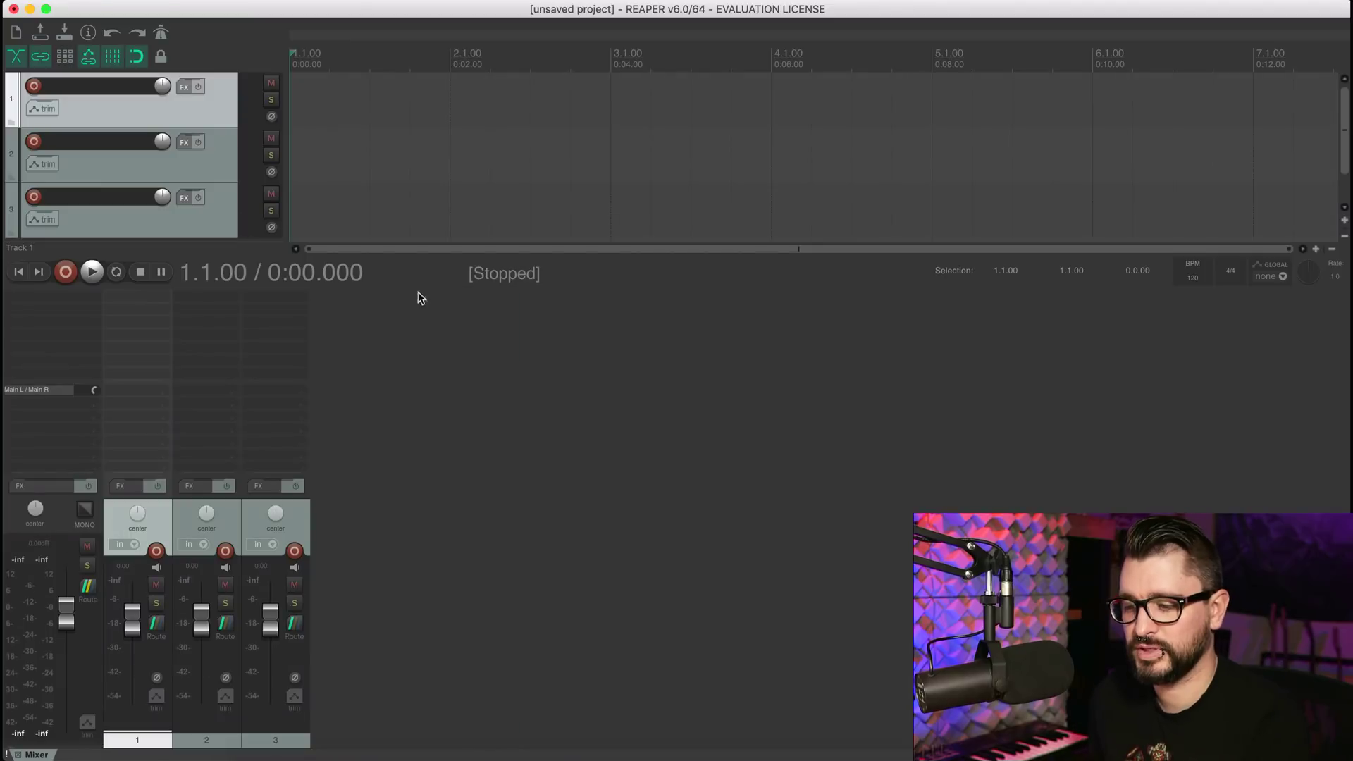
{"action": "left_click_drag", "start_coordinate": [218, 127], "coordinate": [181, 139]}
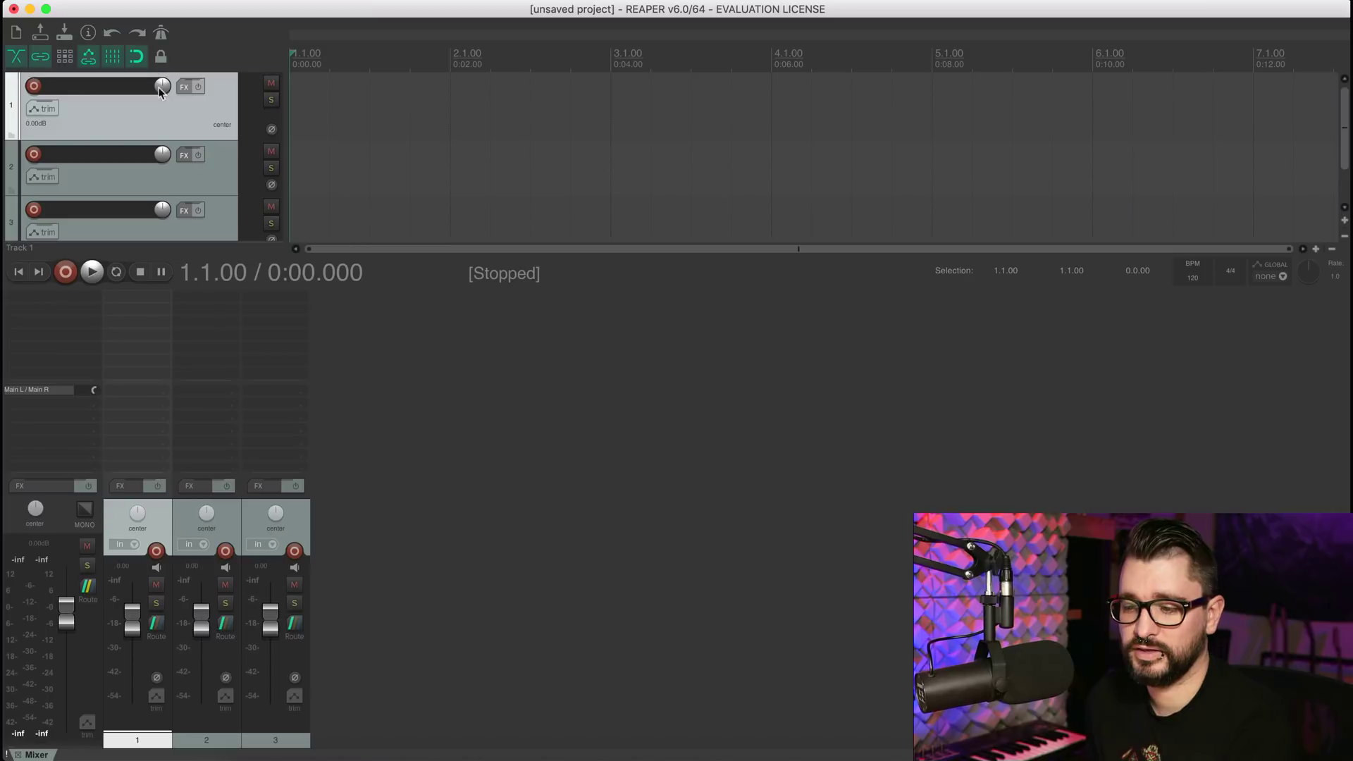
{"action": "scroll", "coordinate": [162, 92], "scroll_direction": "down", "scroll_amount": 2}
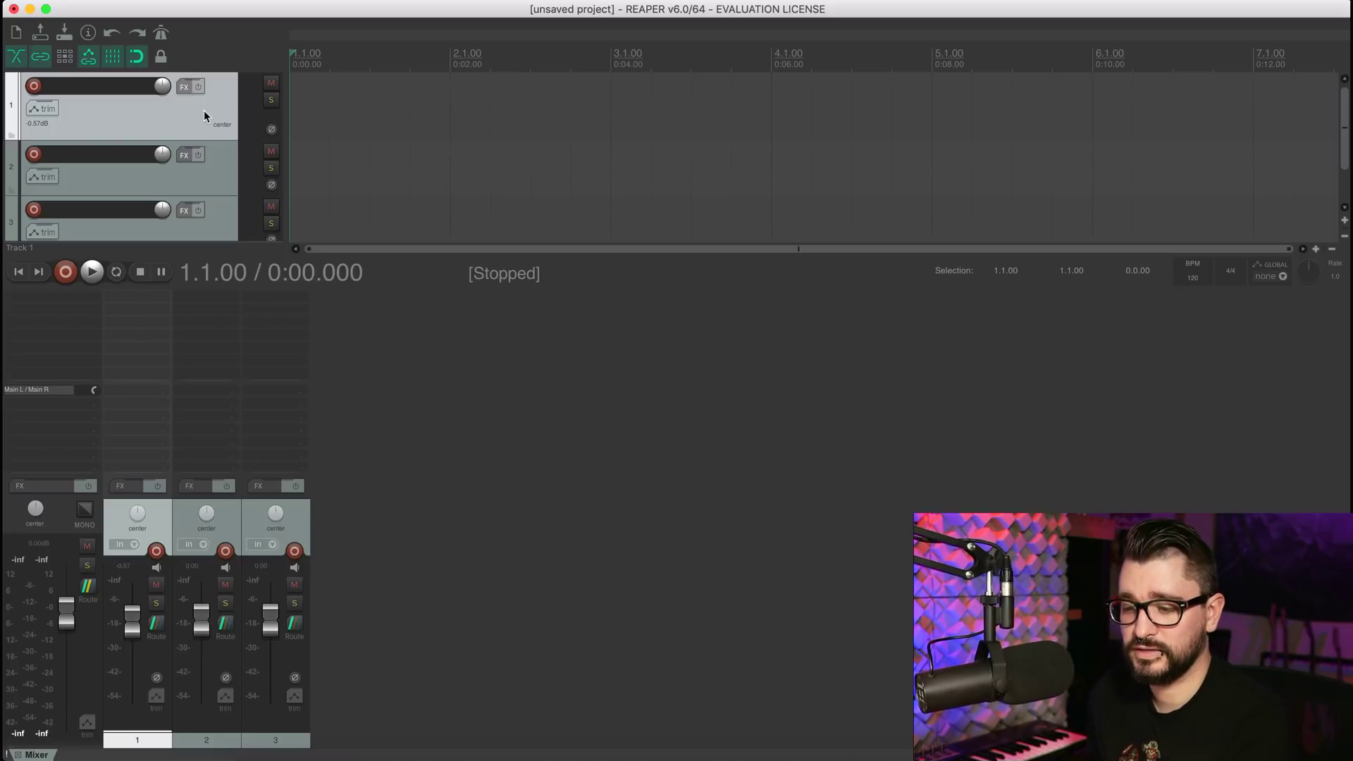
{"action": "left_click", "coordinate": [416, 464]}
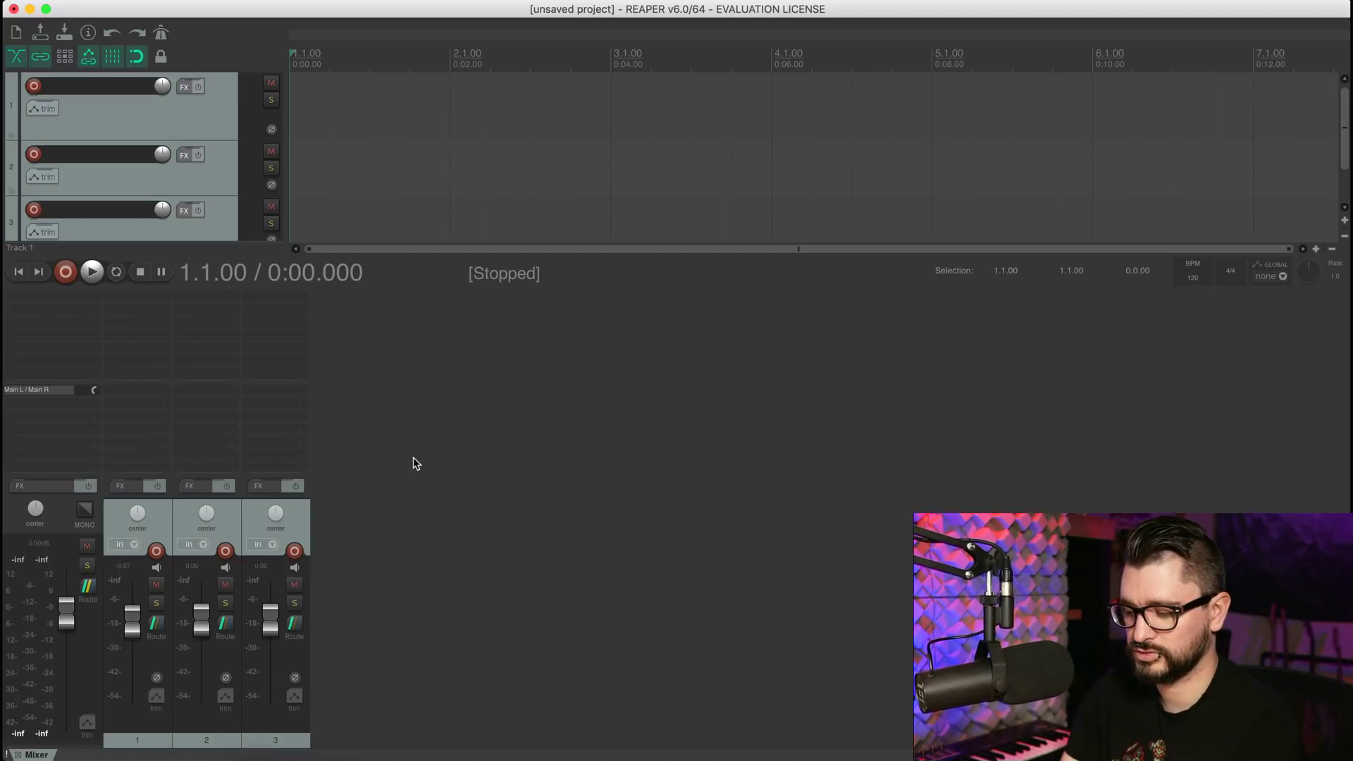
{"action": "key", "text": "super+m"}
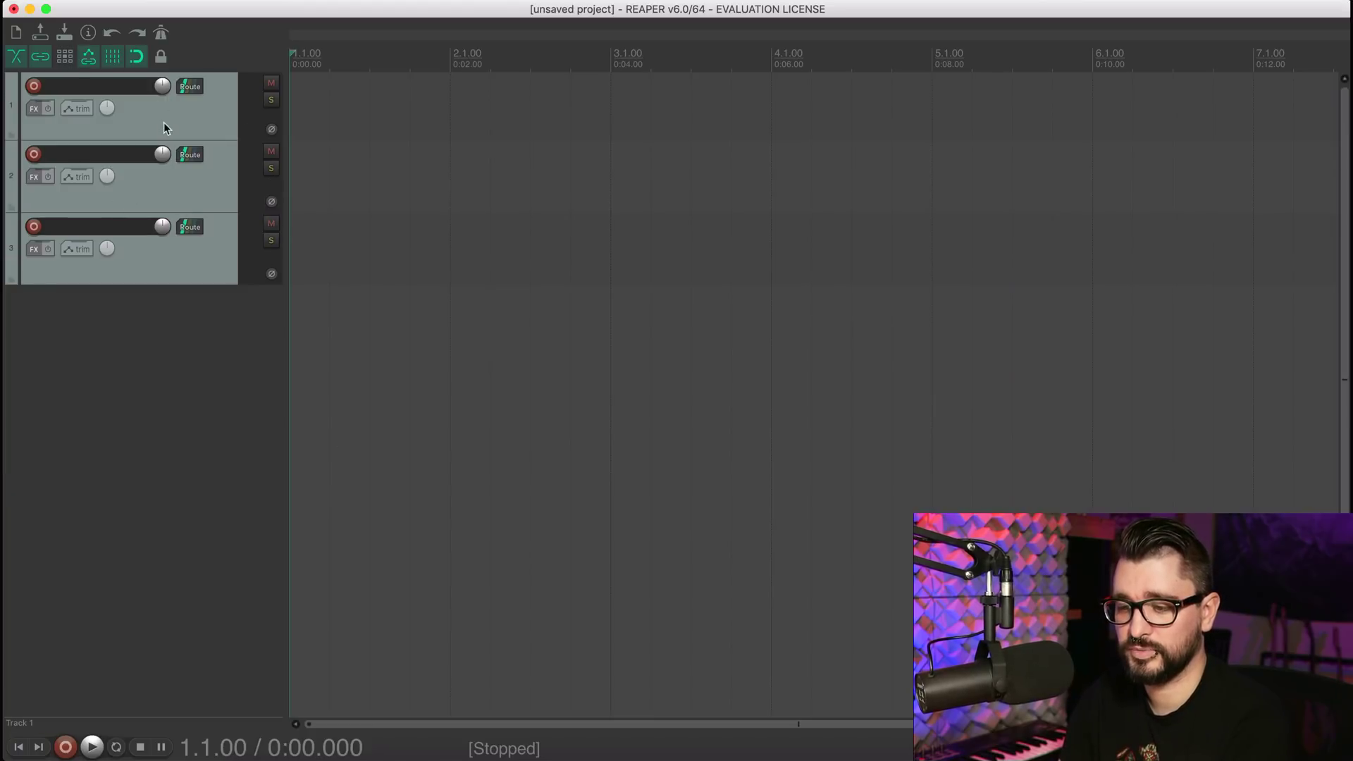
Record-arm track 1, increase its height to inspect the input options without changing them, and disarm it.
{"action": "left_click", "coordinate": [34, 86]}
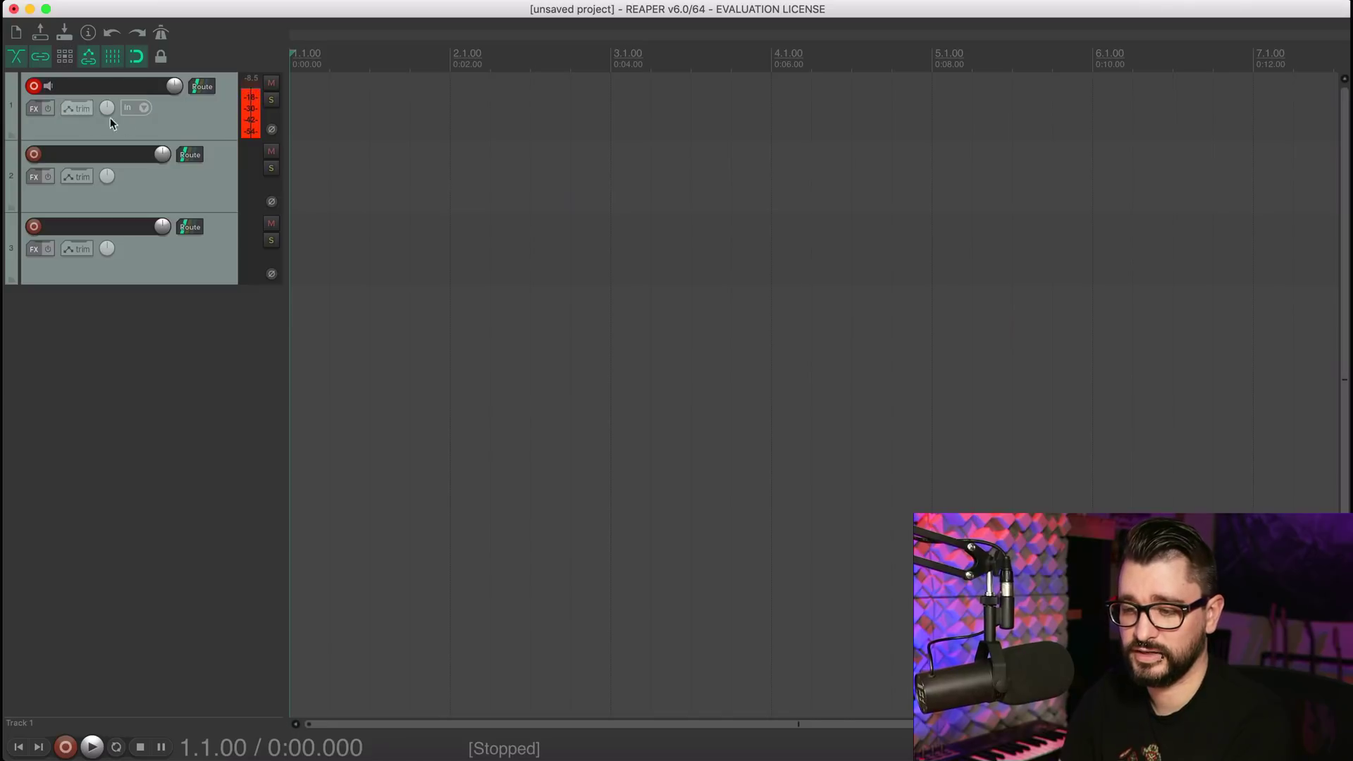
{"action": "left_click_drag", "start_coordinate": [188, 142], "coordinate": [188, 199]}
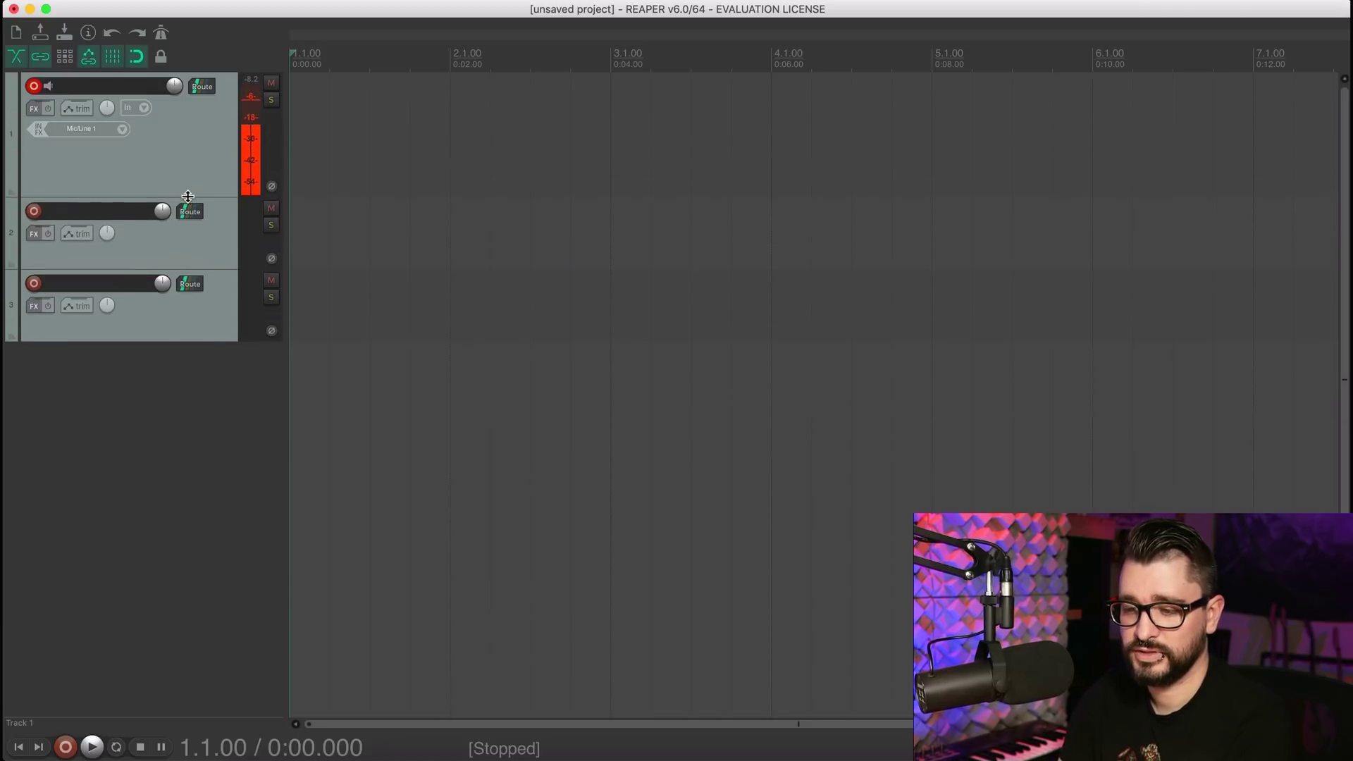
{"action": "left_click", "coordinate": [121, 130]}
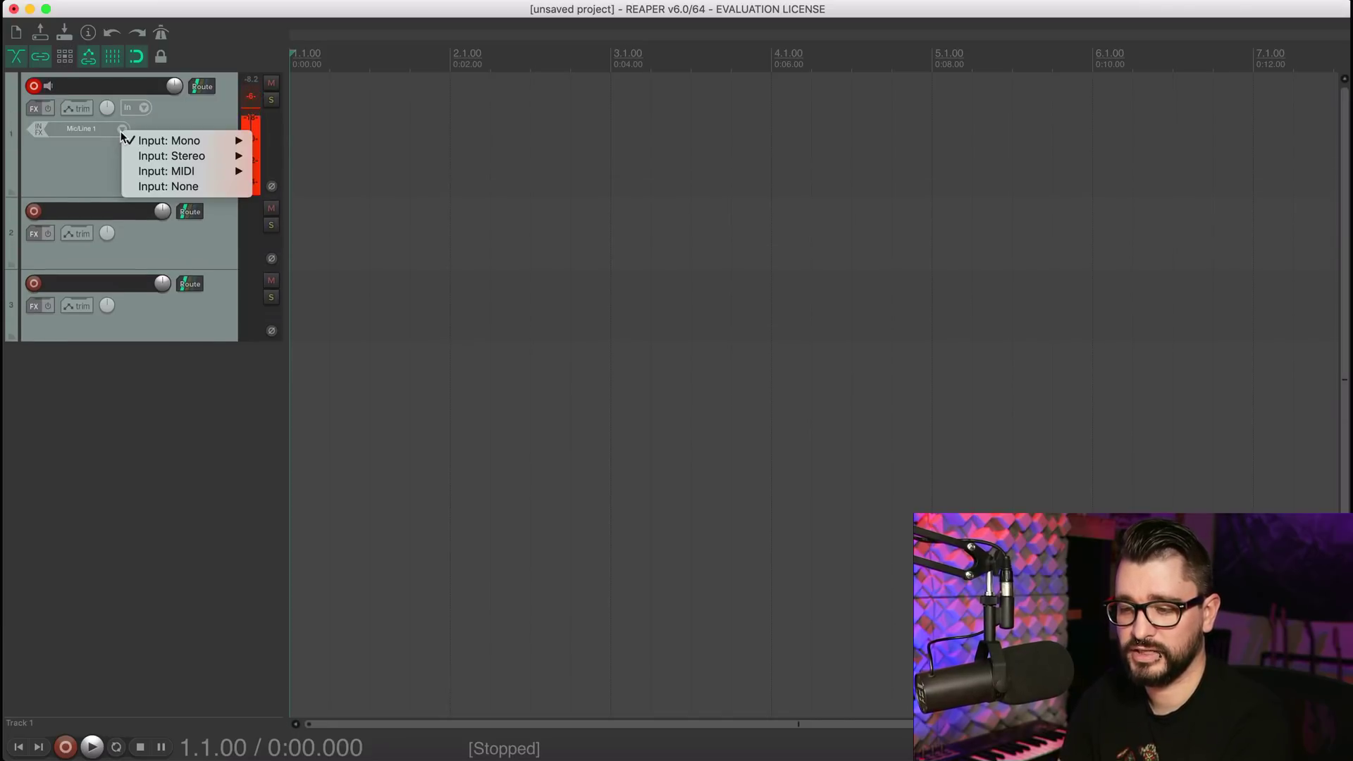
{"action": "left_click", "coordinate": [197, 116]}
{"action": "left_click", "coordinate": [34, 86]}
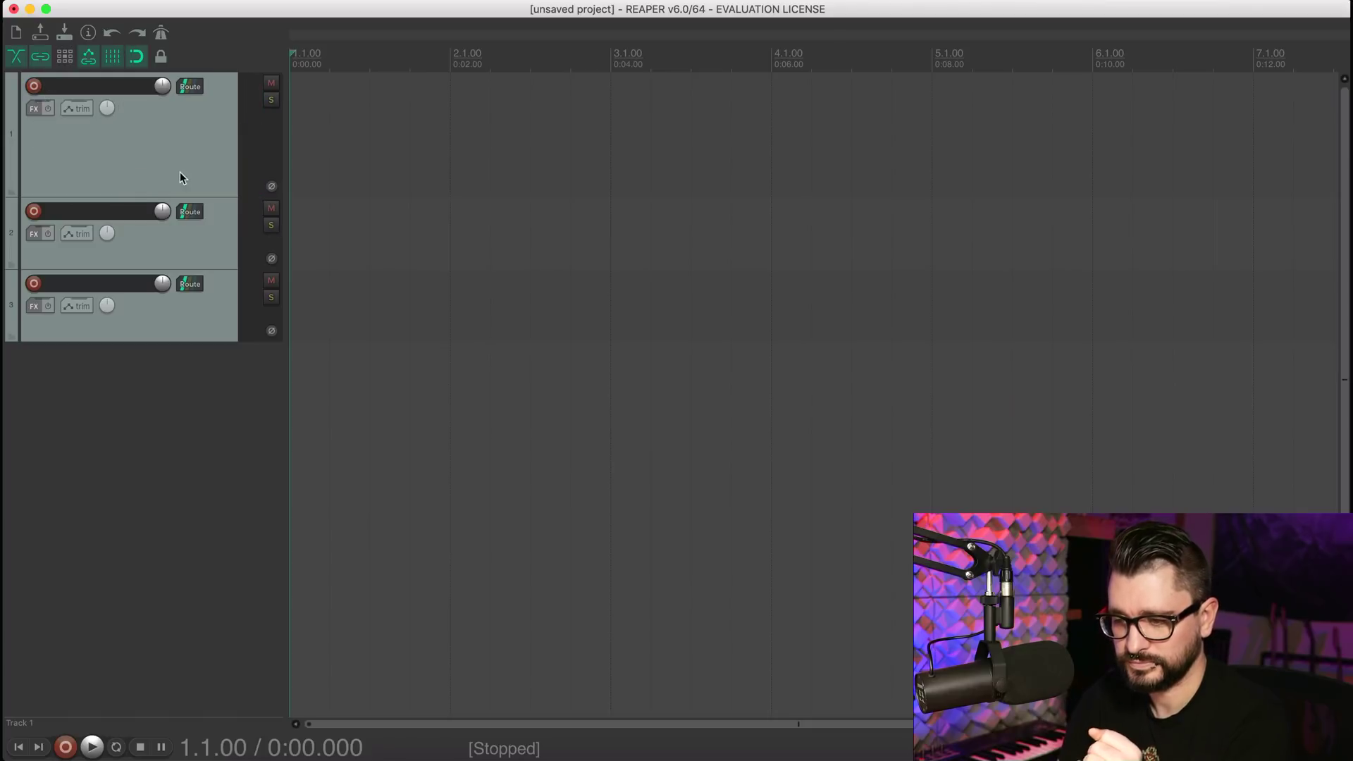
Select track 1 and open the Theme Adjuster for the default theme.
{"action": "left_click", "coordinate": [153, 143]}
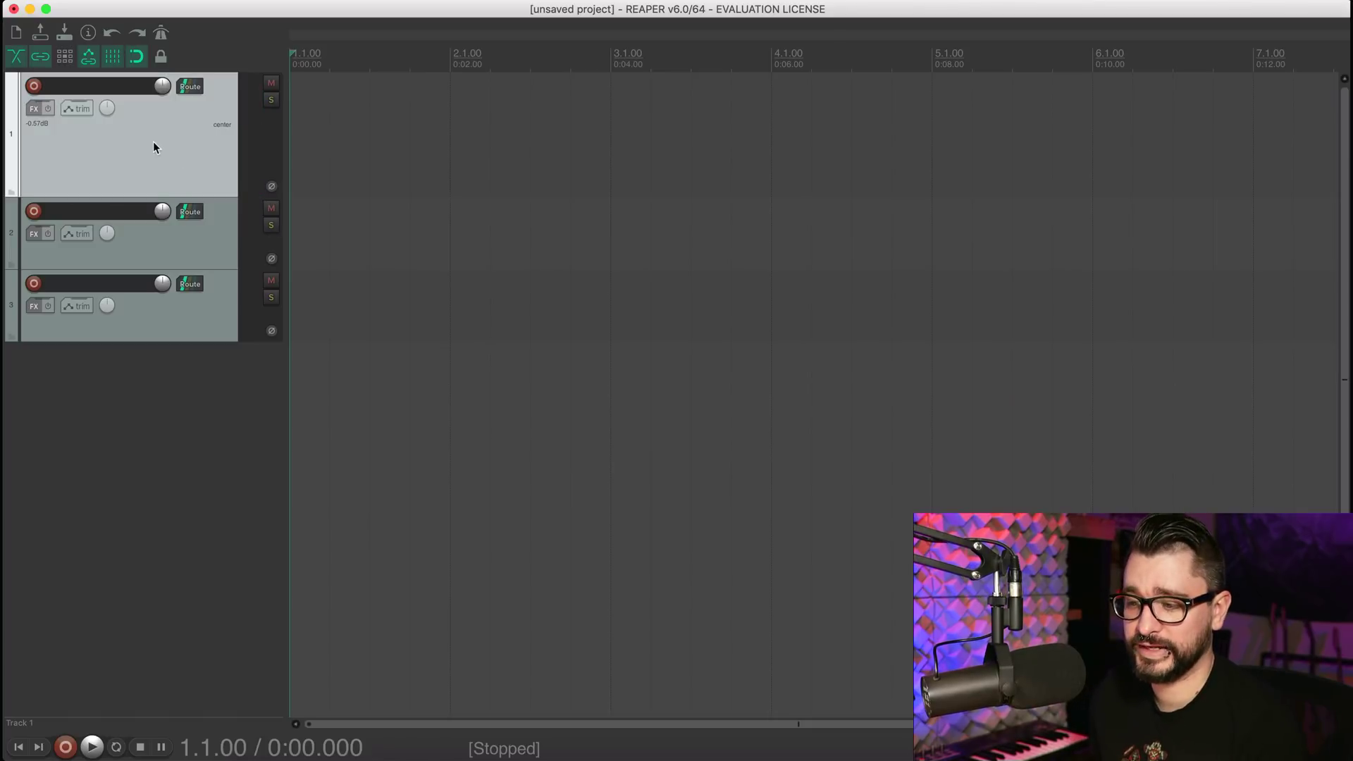
{"action": "left_click", "coordinate": [347, 6]}
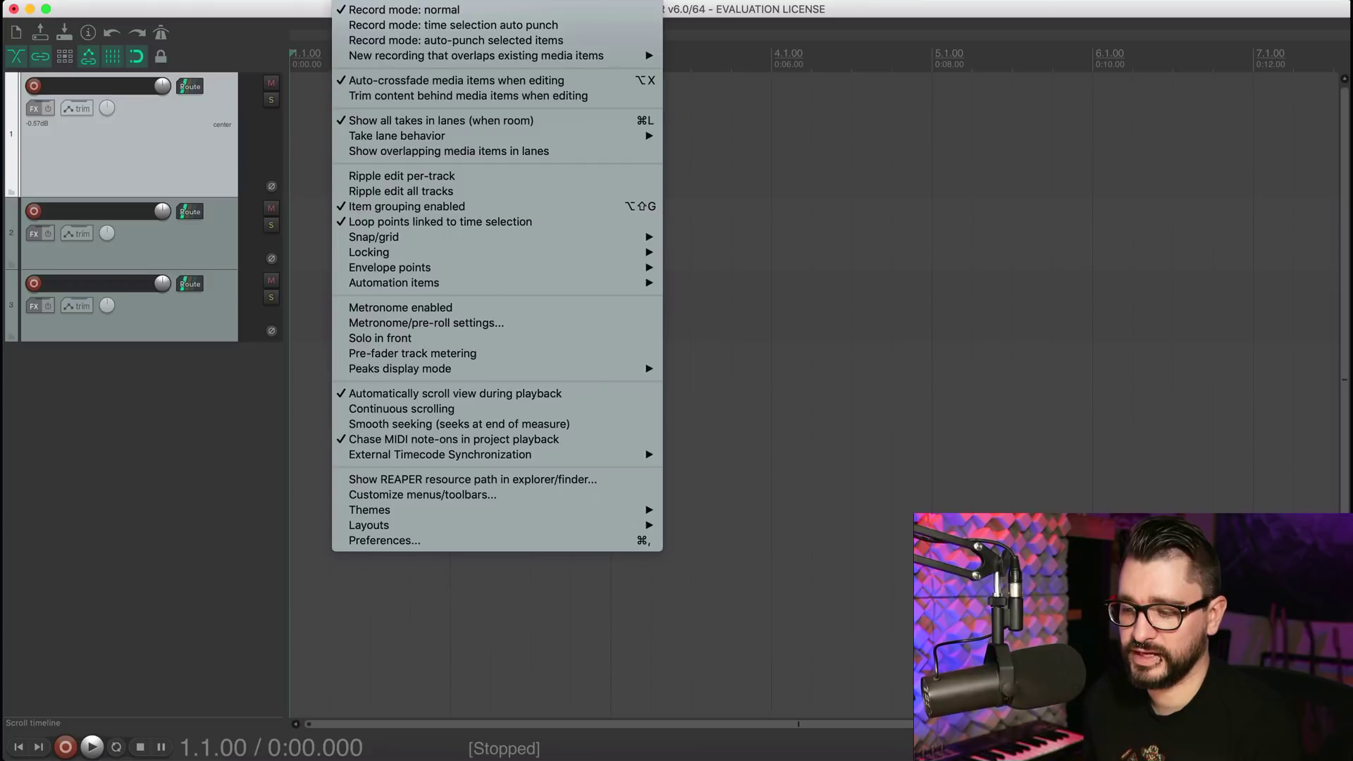
{"action": "mouse_move", "coordinate": [386, 532]}
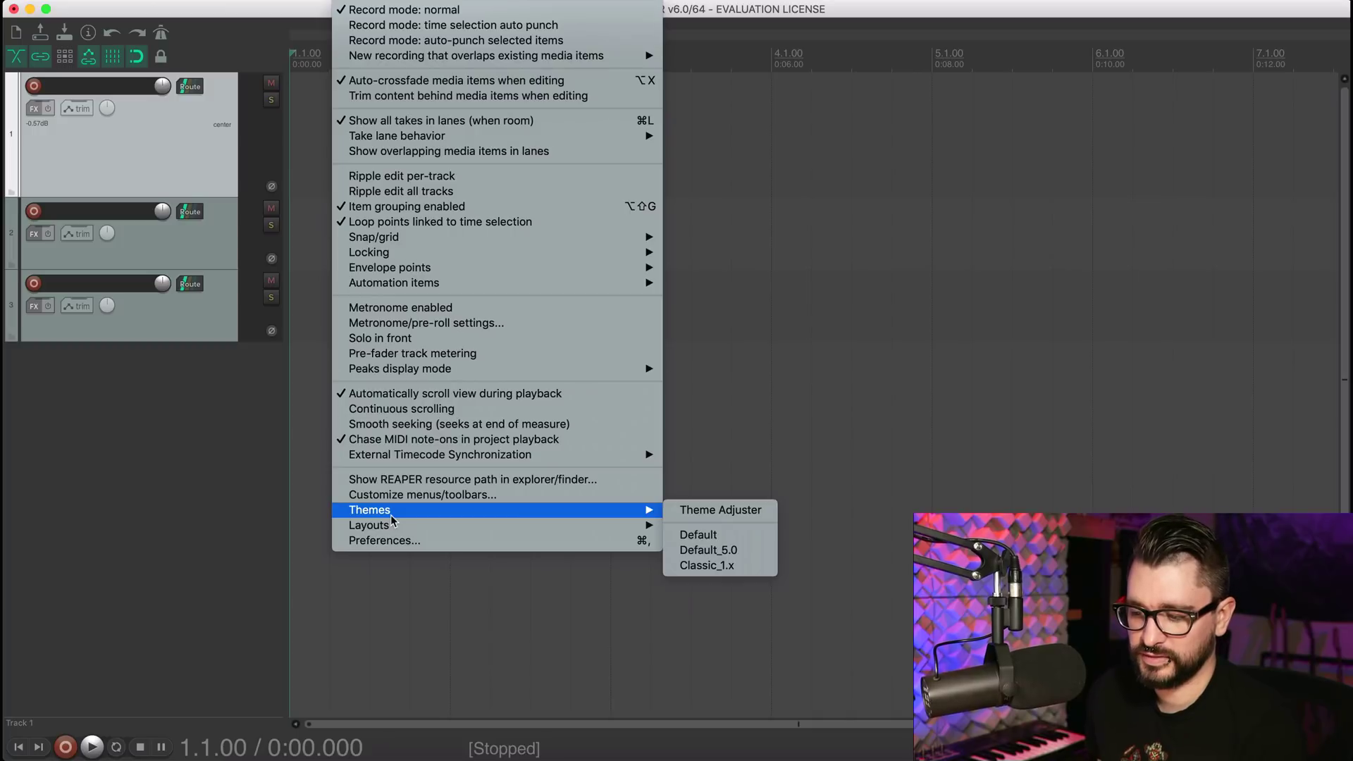
{"action": "left_click", "coordinate": [706, 517]}
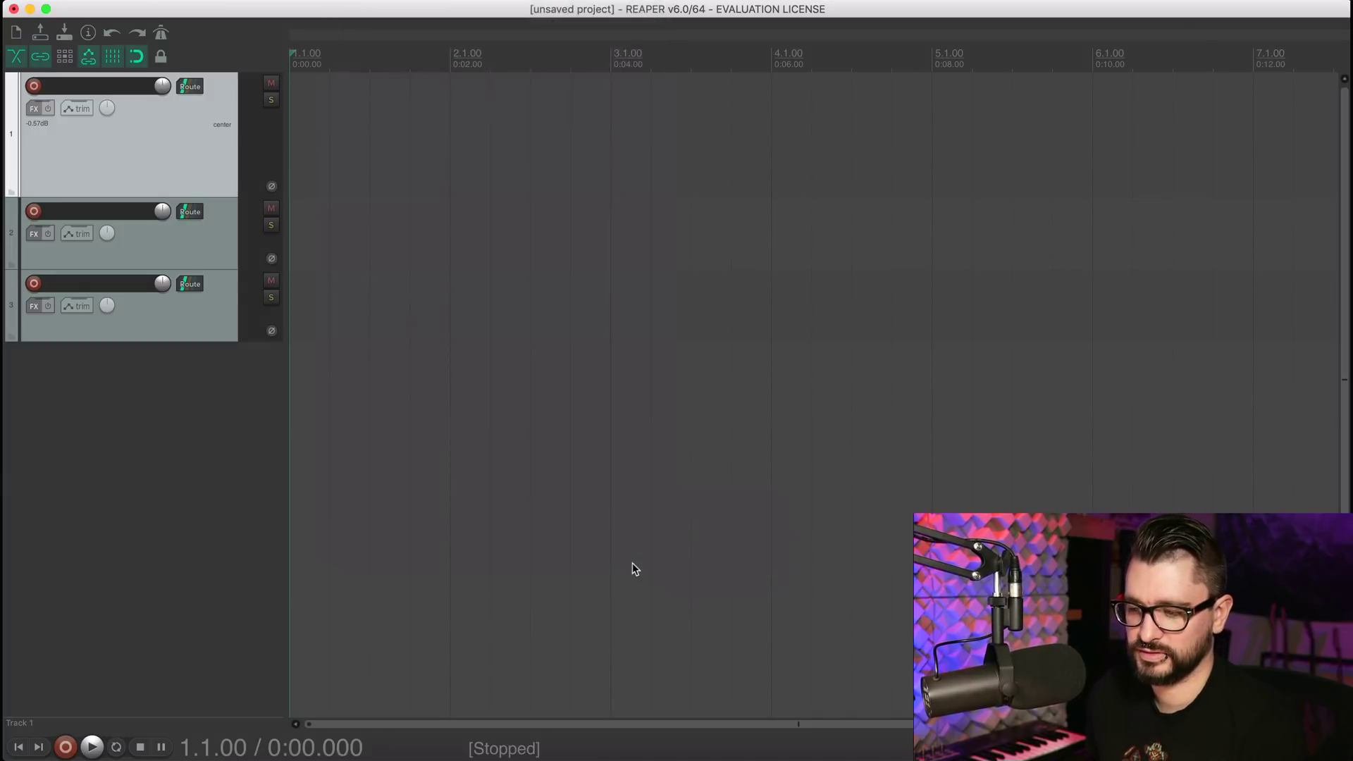
Apply track control panel Layout B to all three tracks and deselect them.
{"action": "left_click", "coordinate": [188, 167]}
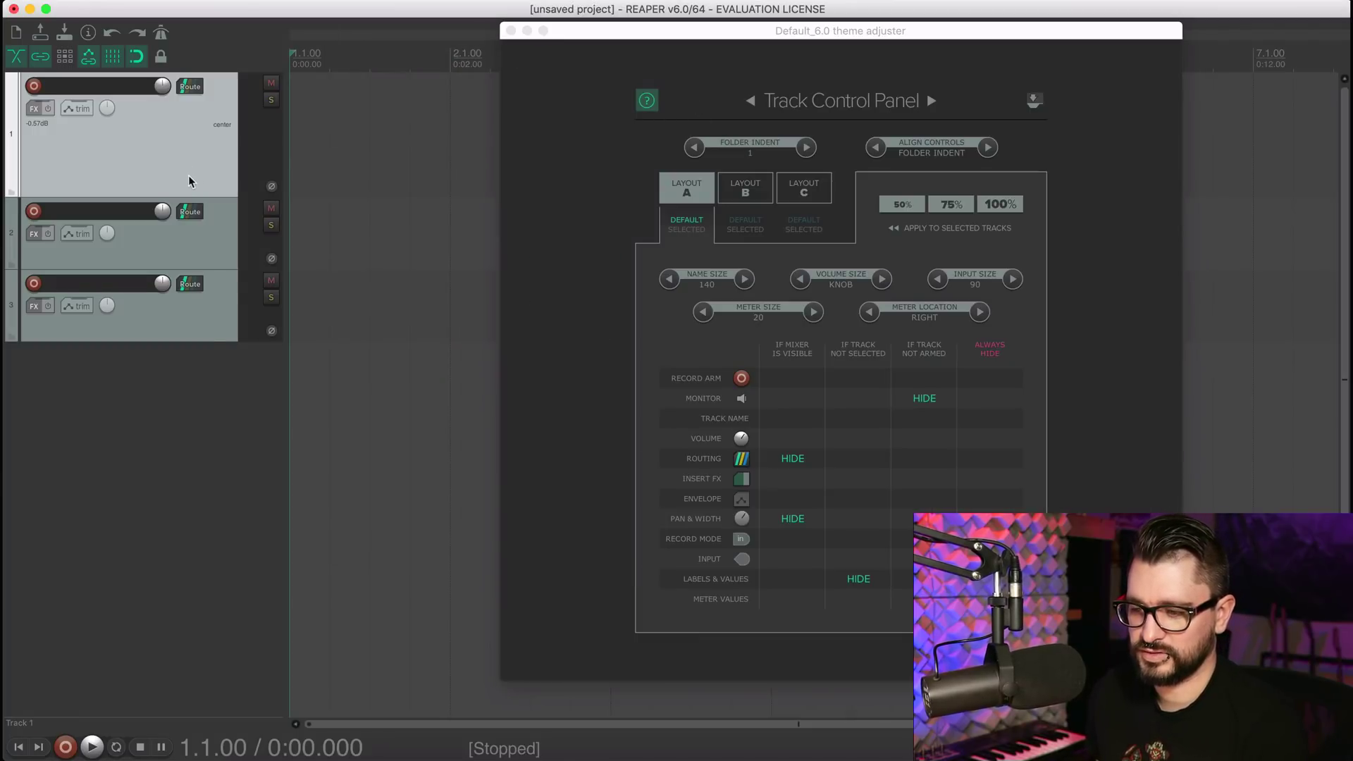
{"action": "left_click", "coordinate": [215, 333], "text": "shift"}
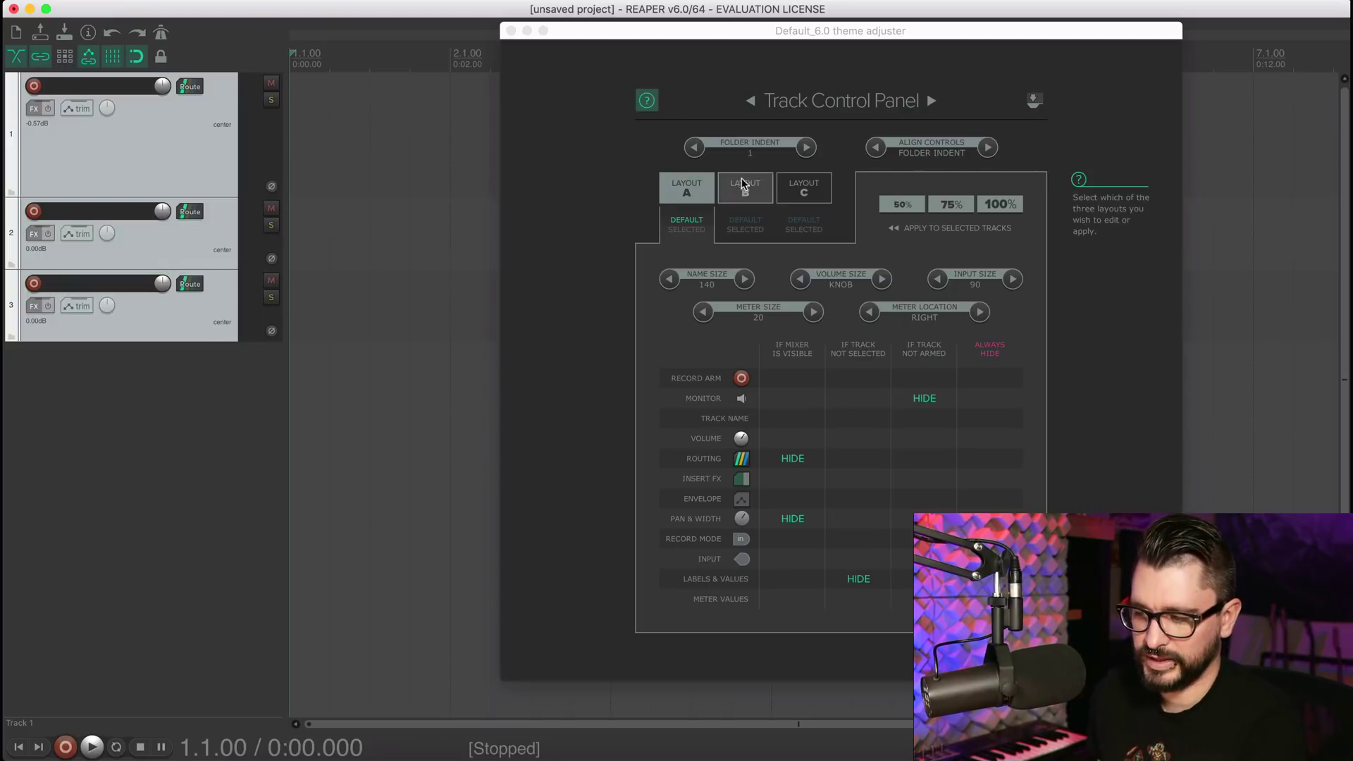
{"action": "left_click", "coordinate": [740, 189]}
{"action": "left_click", "coordinate": [883, 204]}
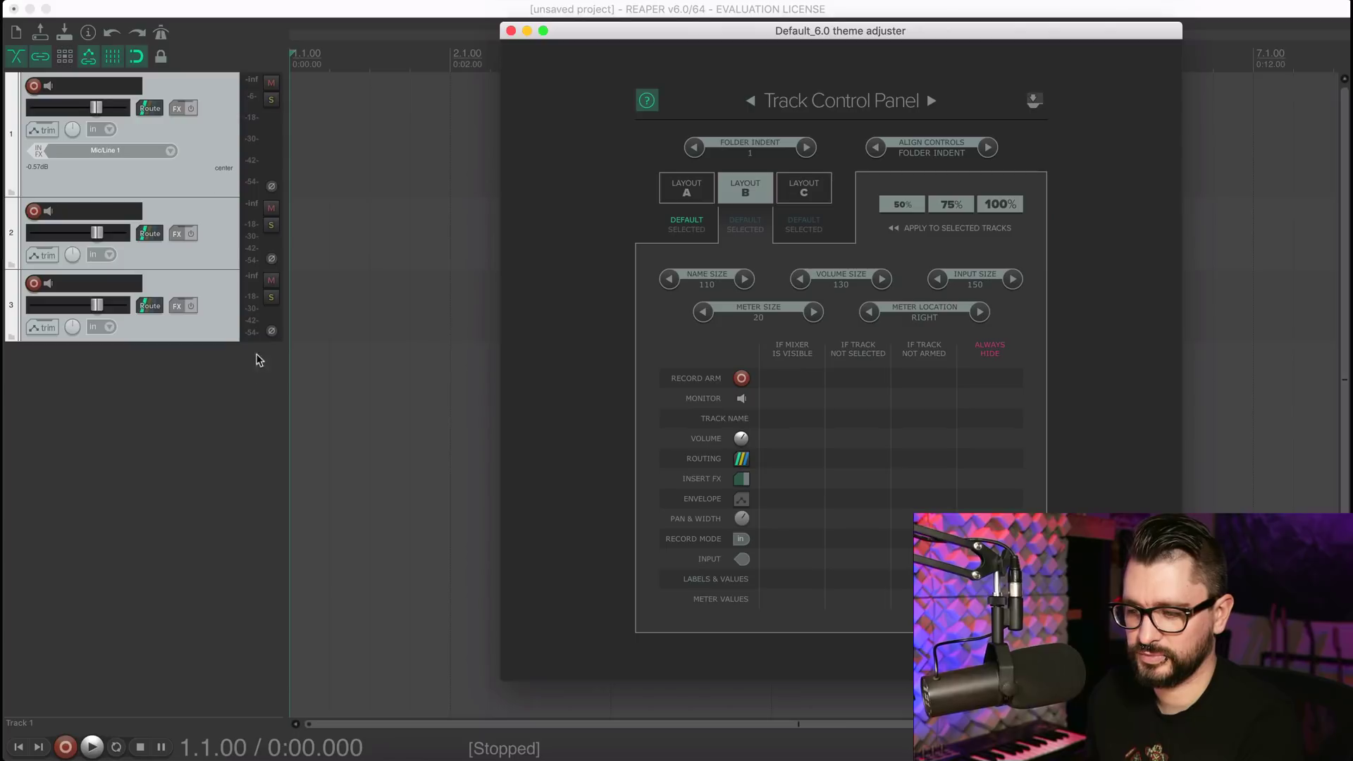
{"action": "left_click", "coordinate": [270, 482]}
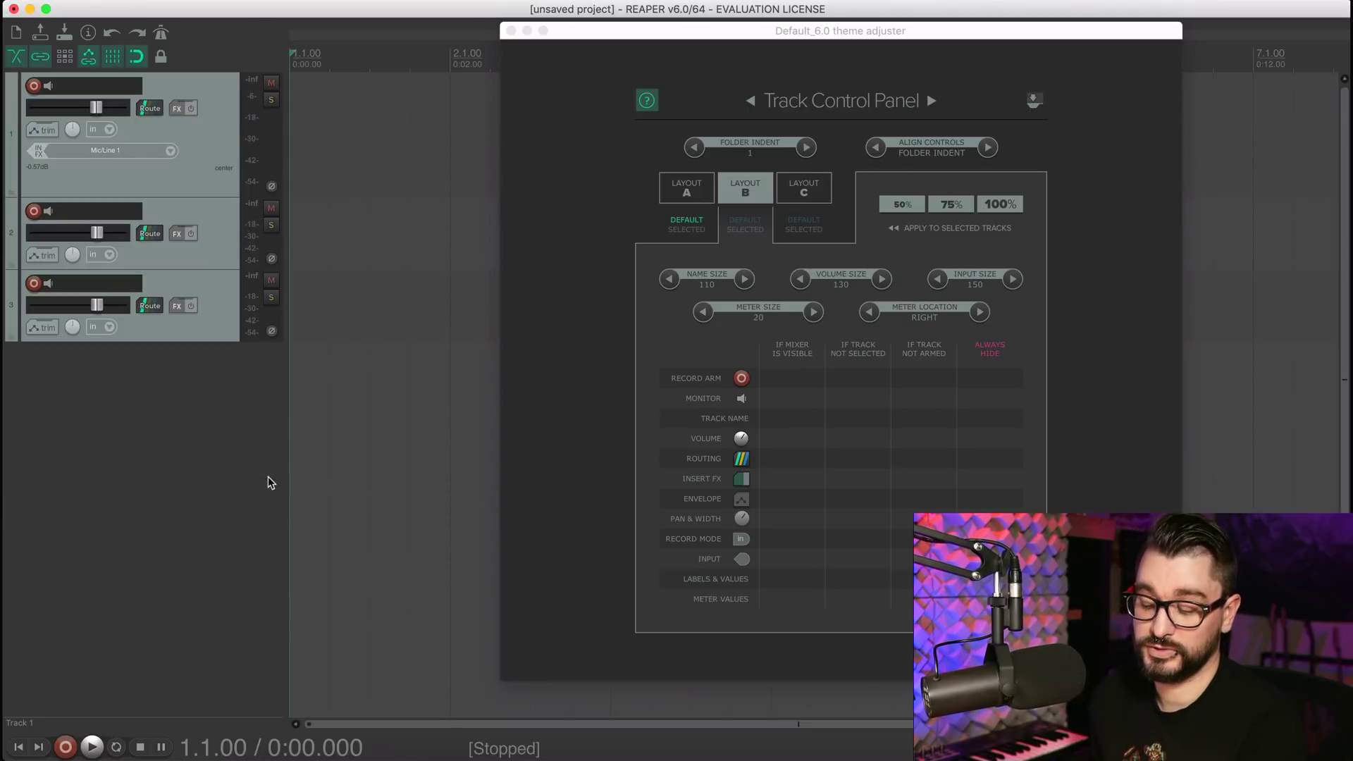
Stop hiding Routing and Pan & Width in Layout A when the mixer is visible, and apply Layout A at 100% to the tracks.
{"action": "left_click", "coordinate": [677, 227]}
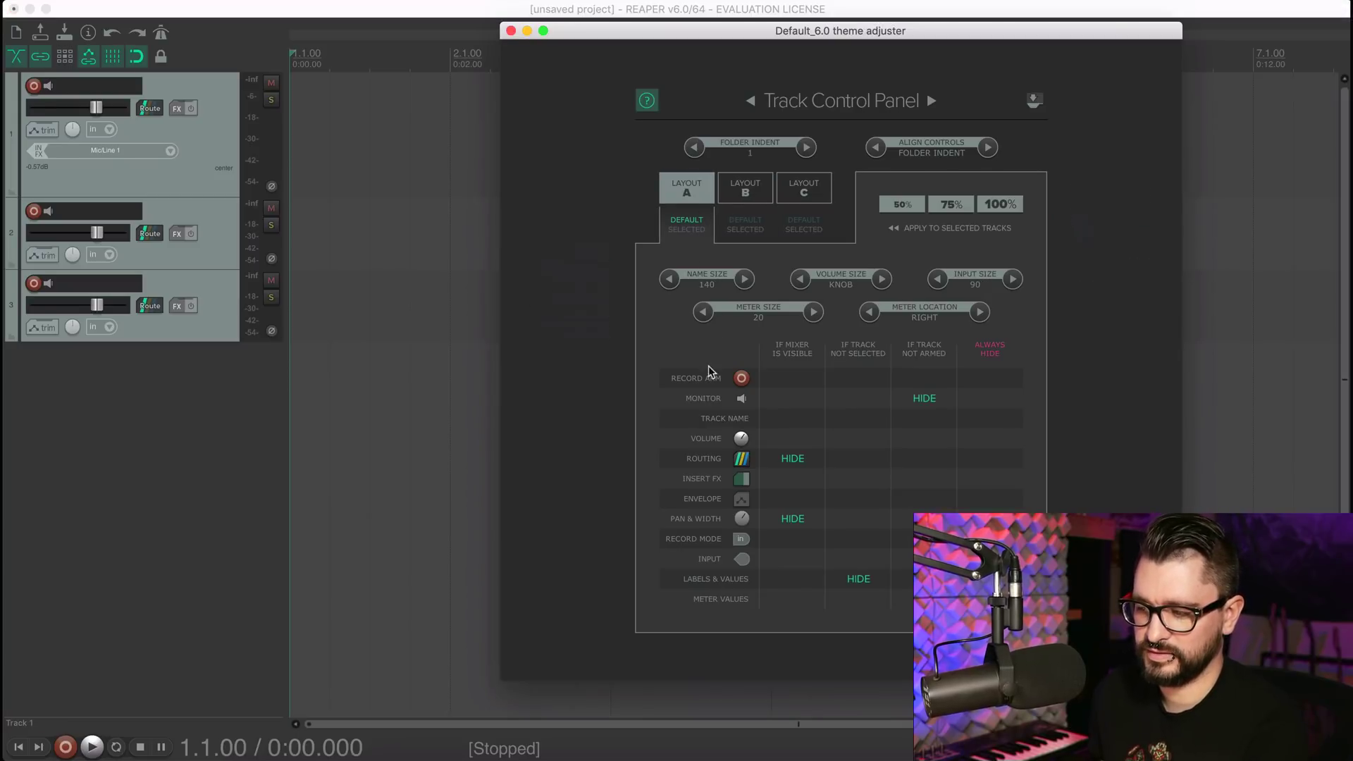
{"action": "left_click", "coordinate": [800, 459]}
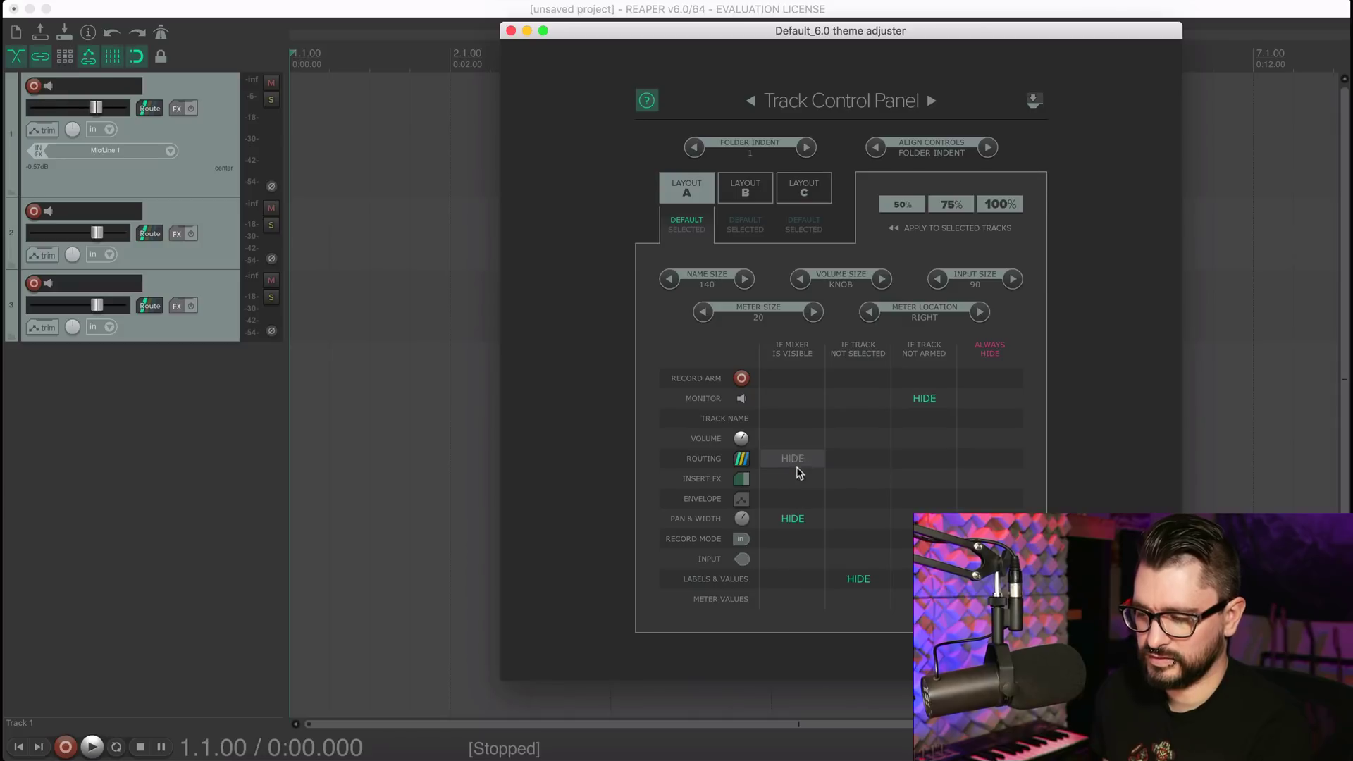
{"action": "left_click", "coordinate": [802, 521]}
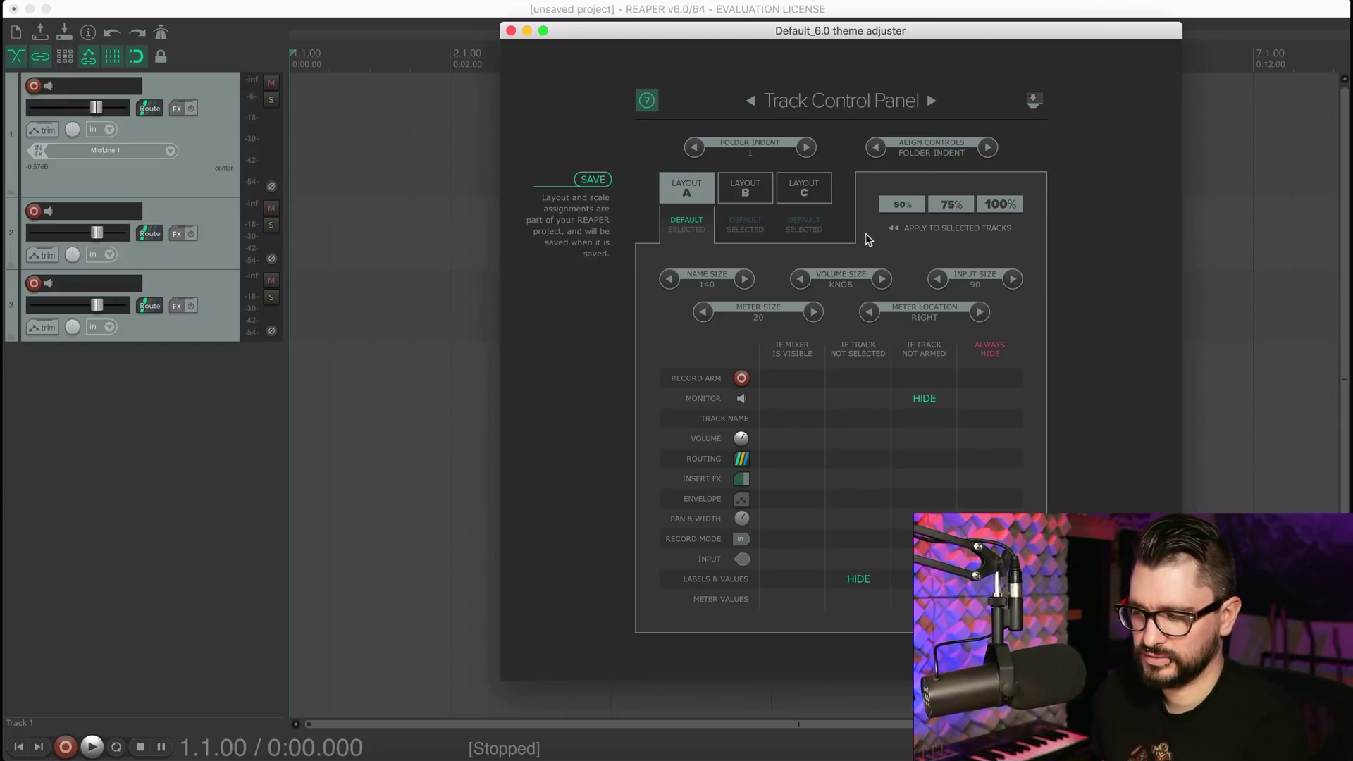
{"action": "left_click", "coordinate": [1004, 204]}
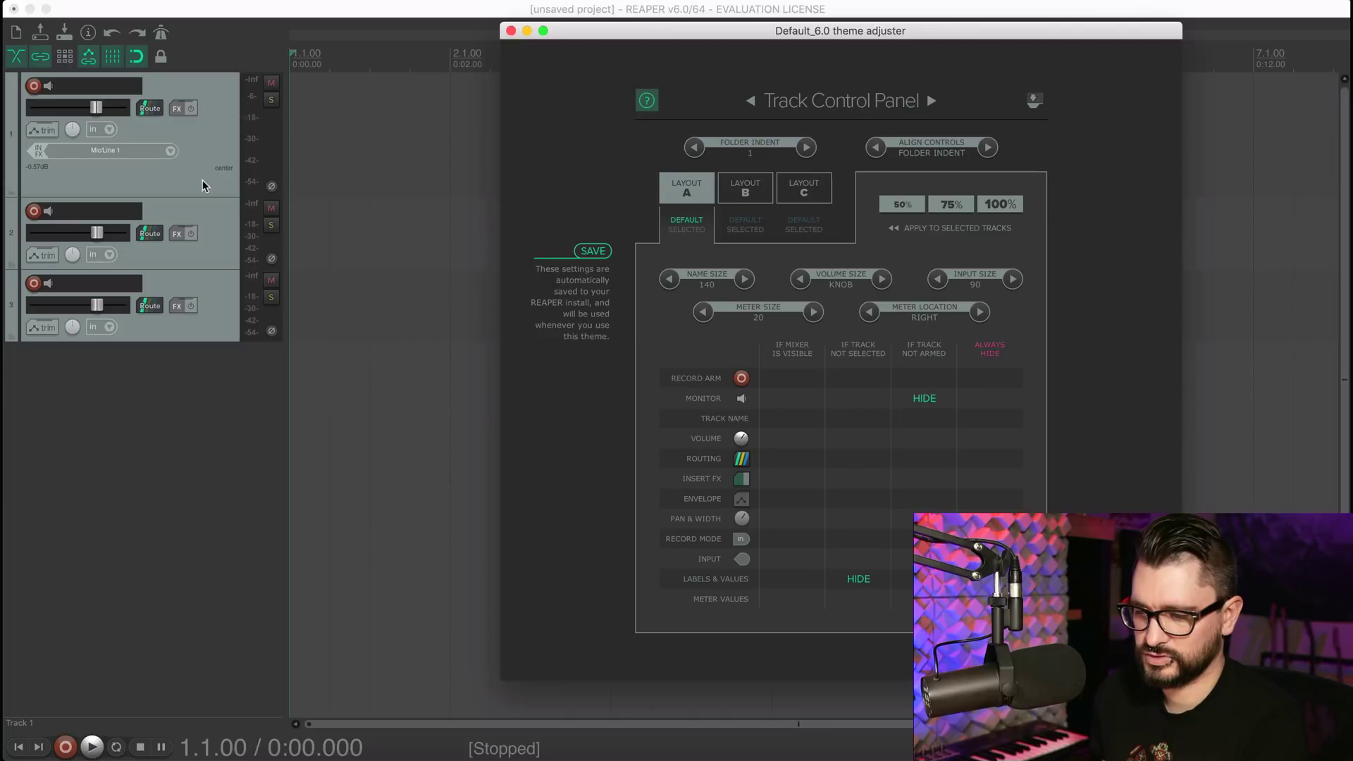
{"action": "left_click", "coordinate": [999, 204]}
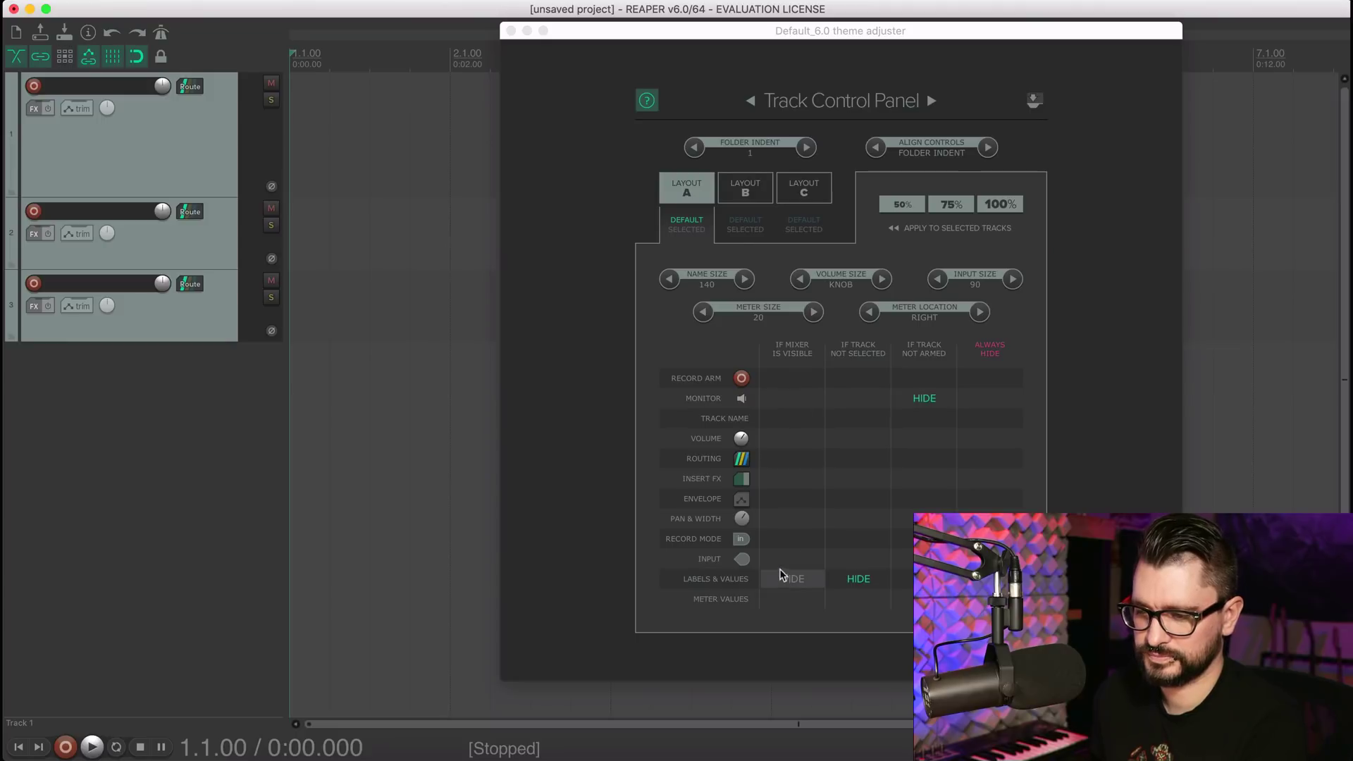
{"action": "left_click", "coordinate": [322, 147]}
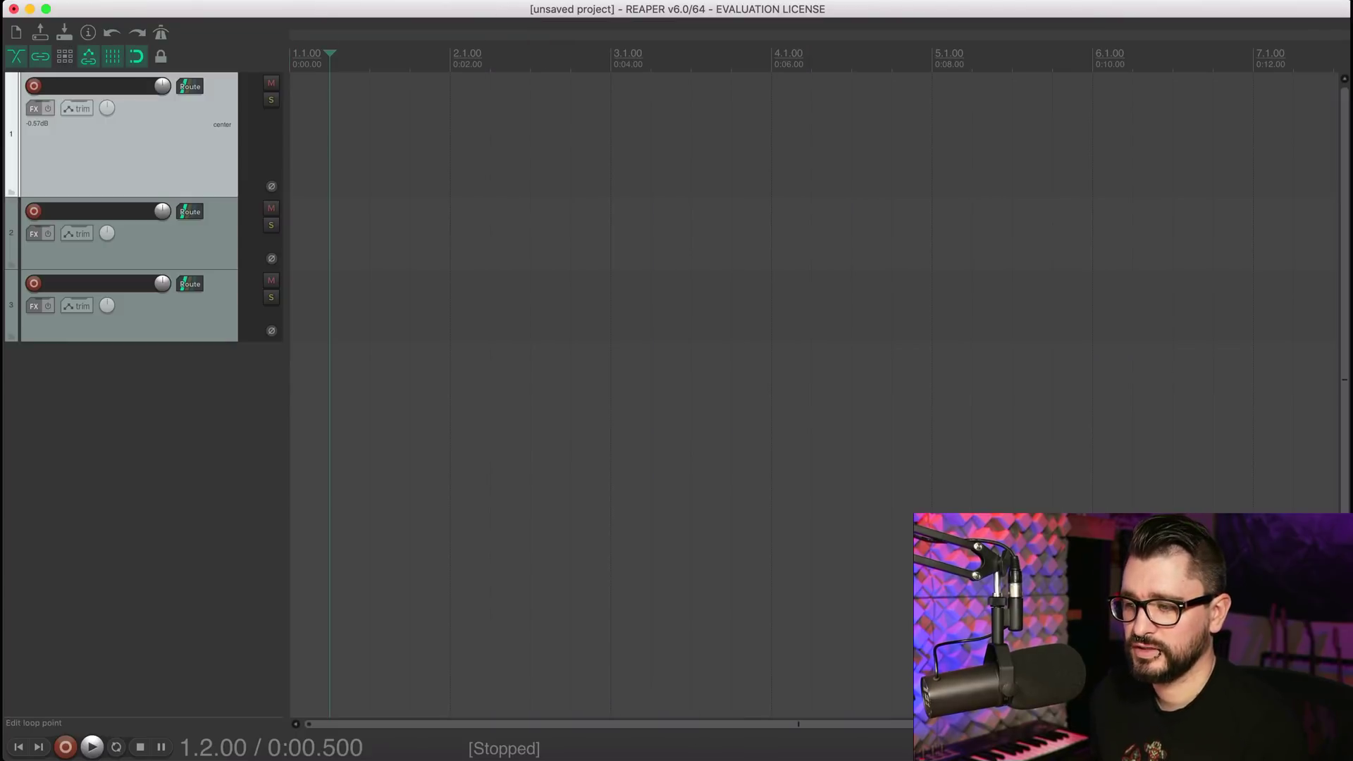
Switch the theme to Default_5.0 and check how the track panels look with the mixer shown and hidden.
{"action": "left_click", "coordinate": [323, 10]}
{"action": "mouse_move", "coordinate": [543, 514]}
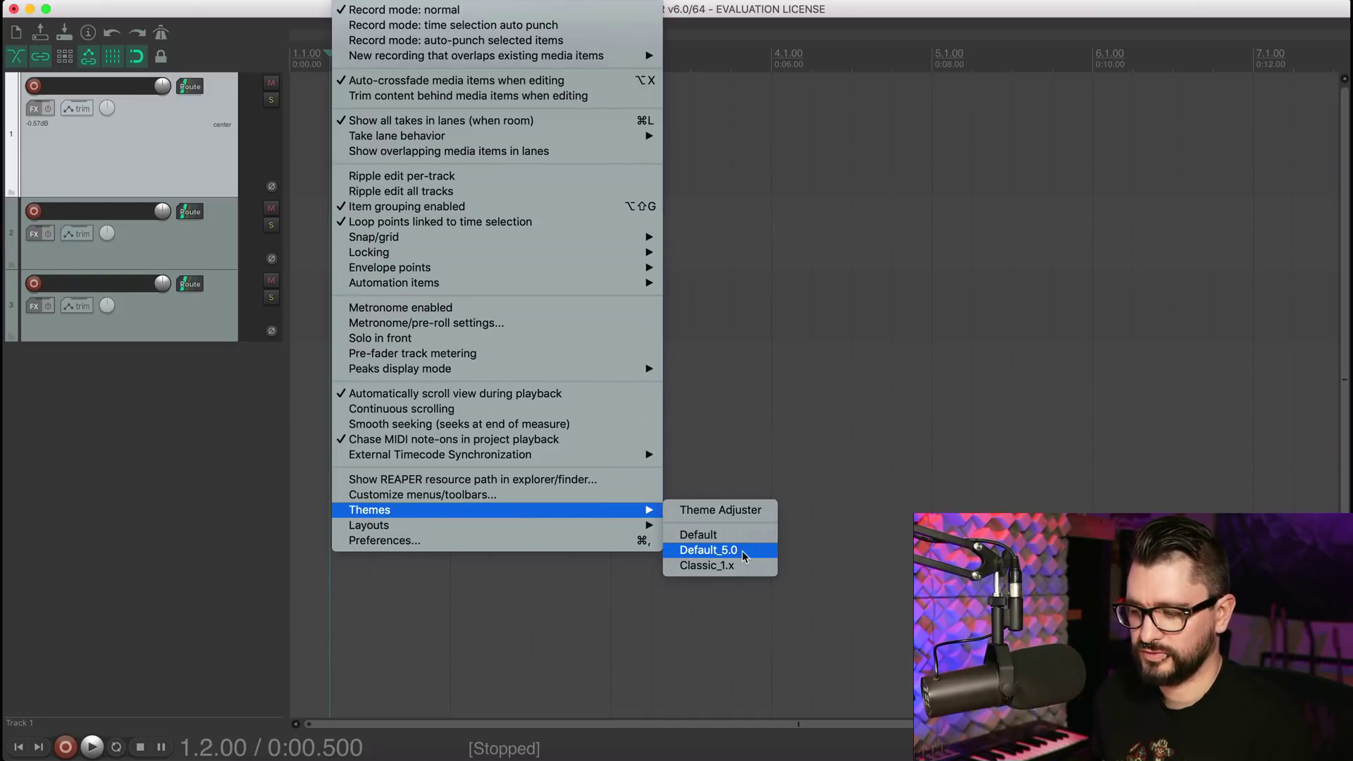
{"action": "left_click", "coordinate": [743, 553]}
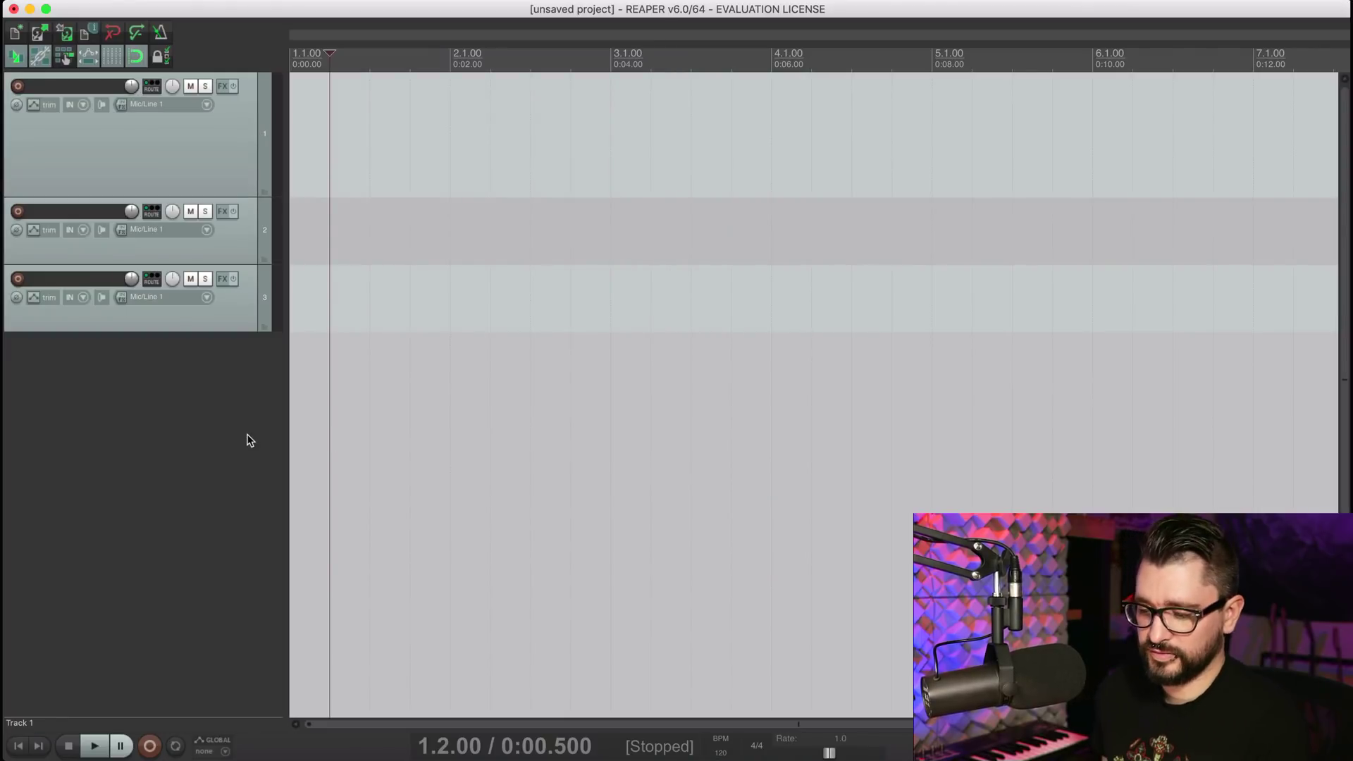
{"action": "key", "text": "super+m"}
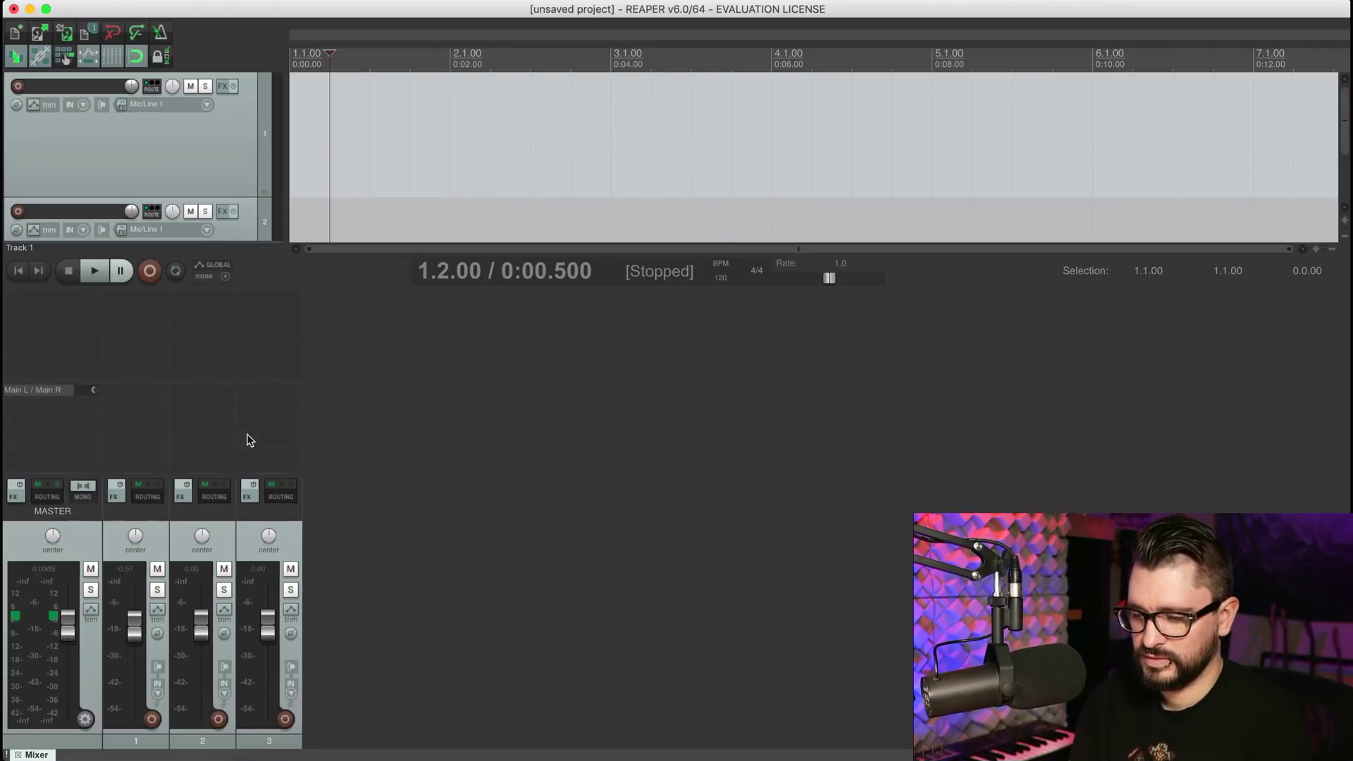
{"action": "key", "text": "super+m"}
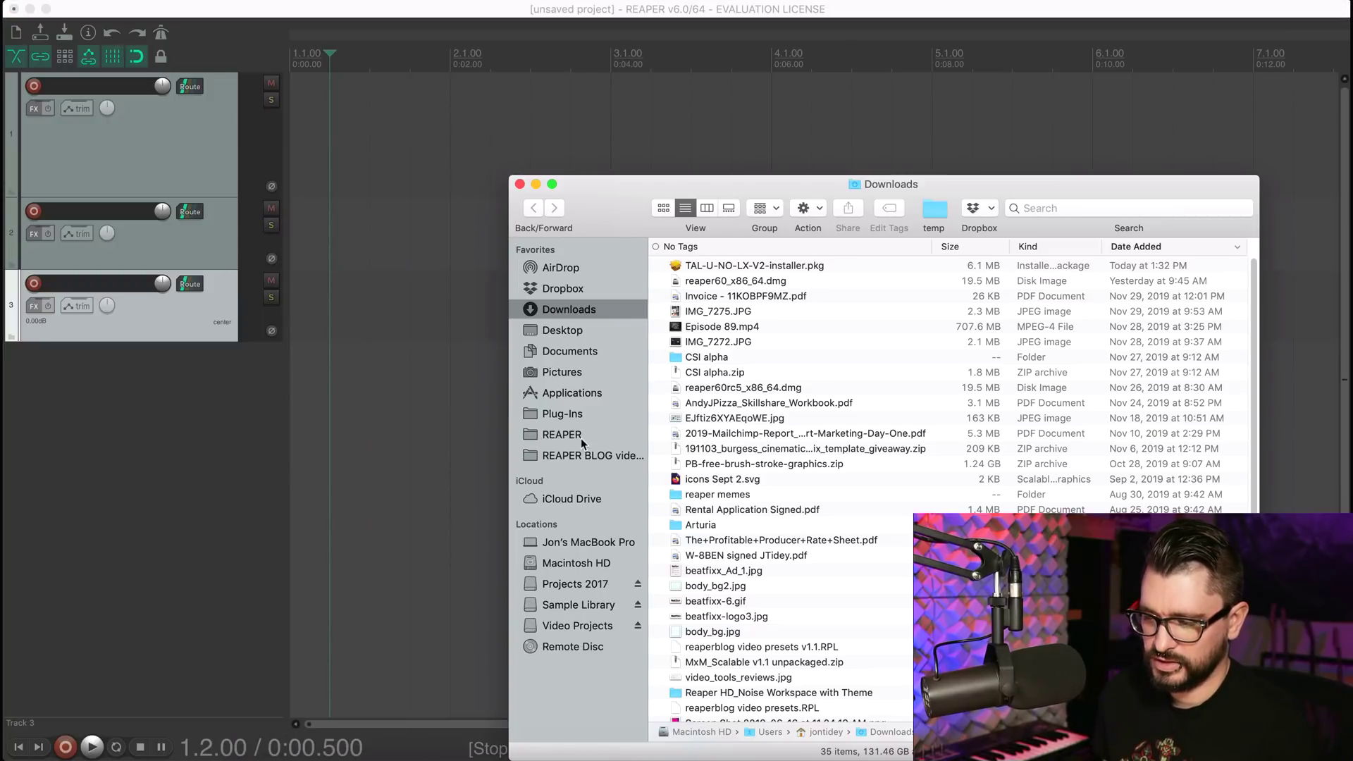
Load RADO-V5-ARTEK.ReaperThemeZip from the existing REAPER folder's ColorThemes folder into the open project window.
{"action": "left_click", "coordinate": [581, 436]}
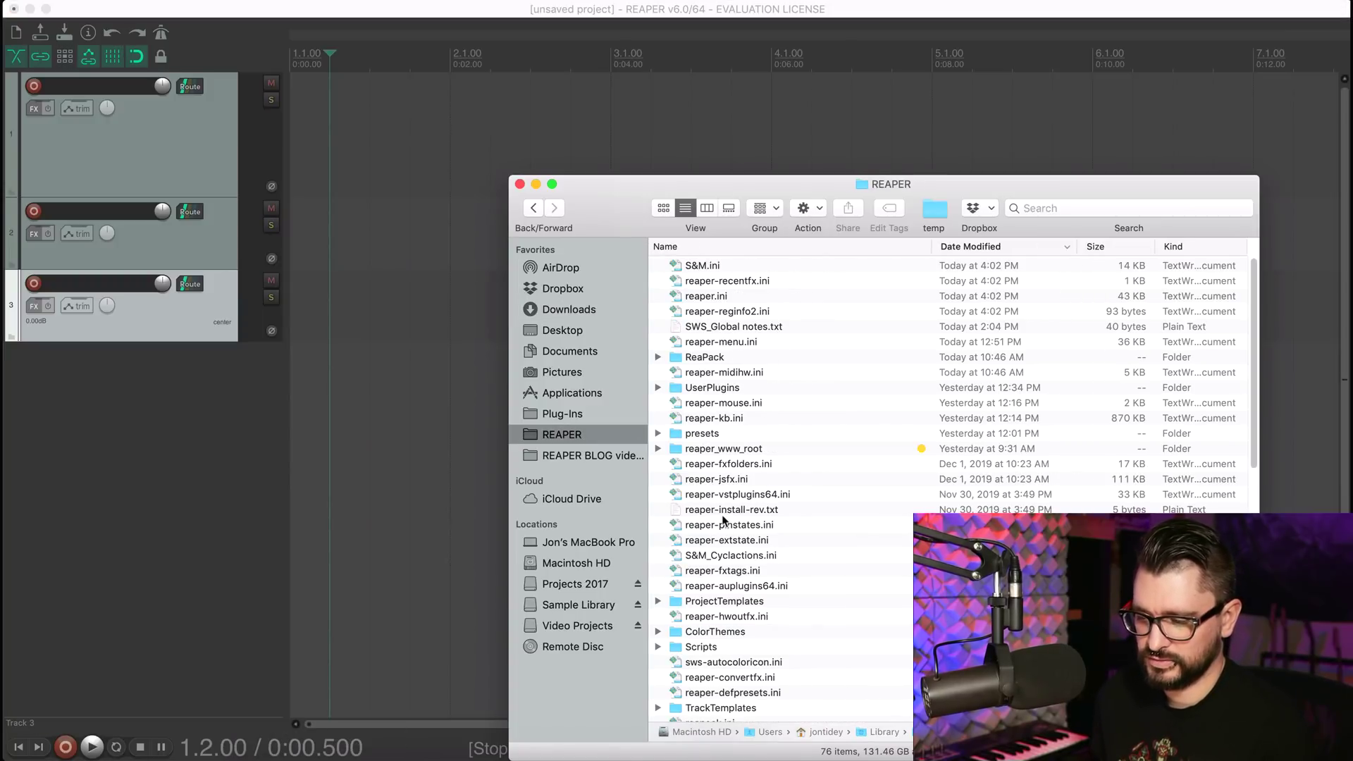
{"action": "left_click", "coordinate": [734, 630]}
{"action": "double_click", "coordinate": [733, 630]}
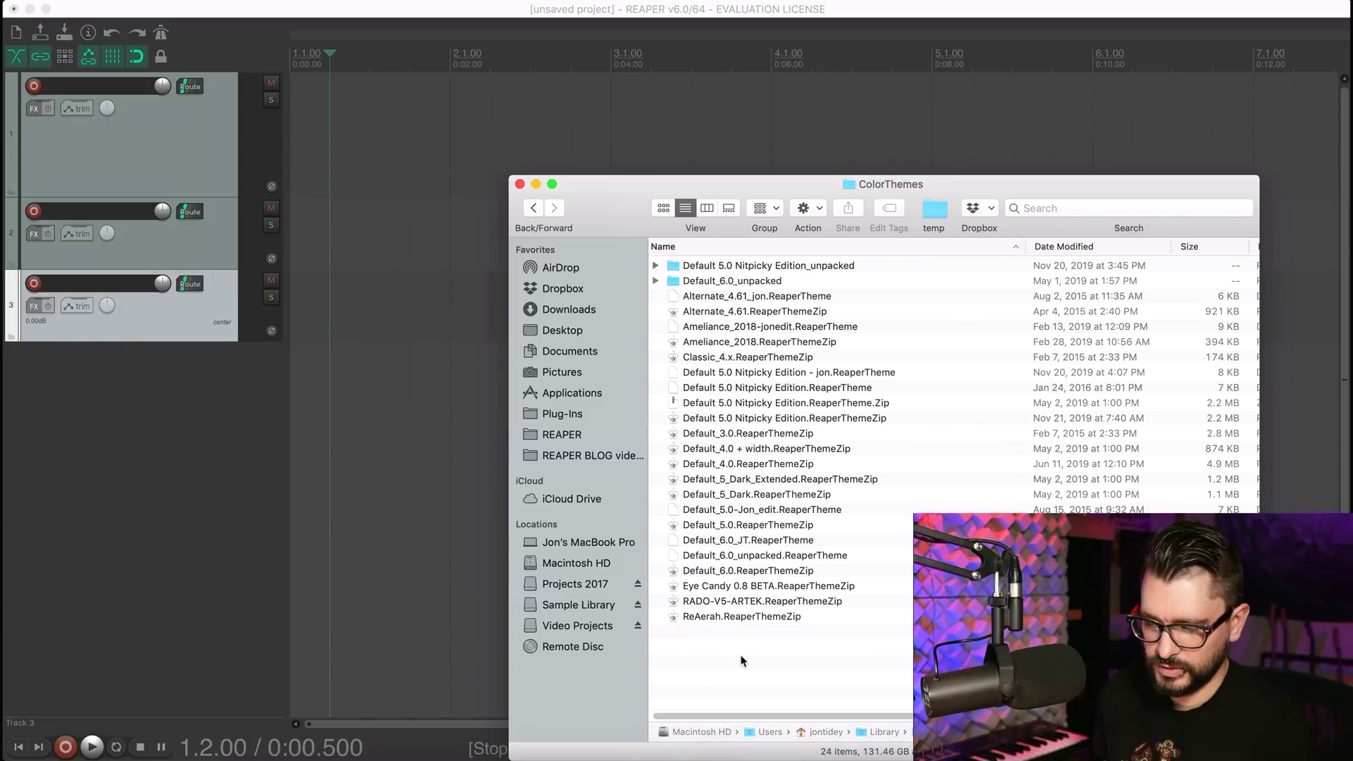
{"action": "left_click_drag", "start_coordinate": [763, 603], "coordinate": [438, 348]}
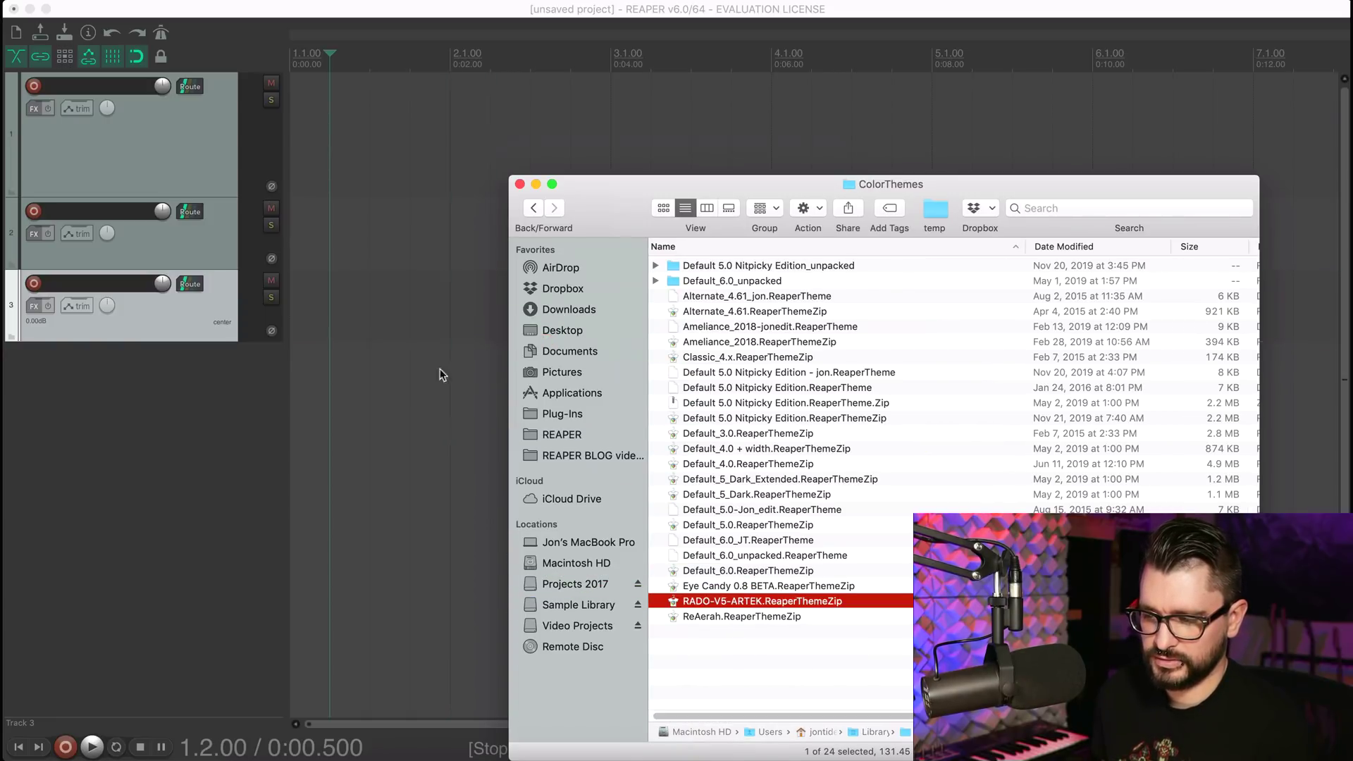
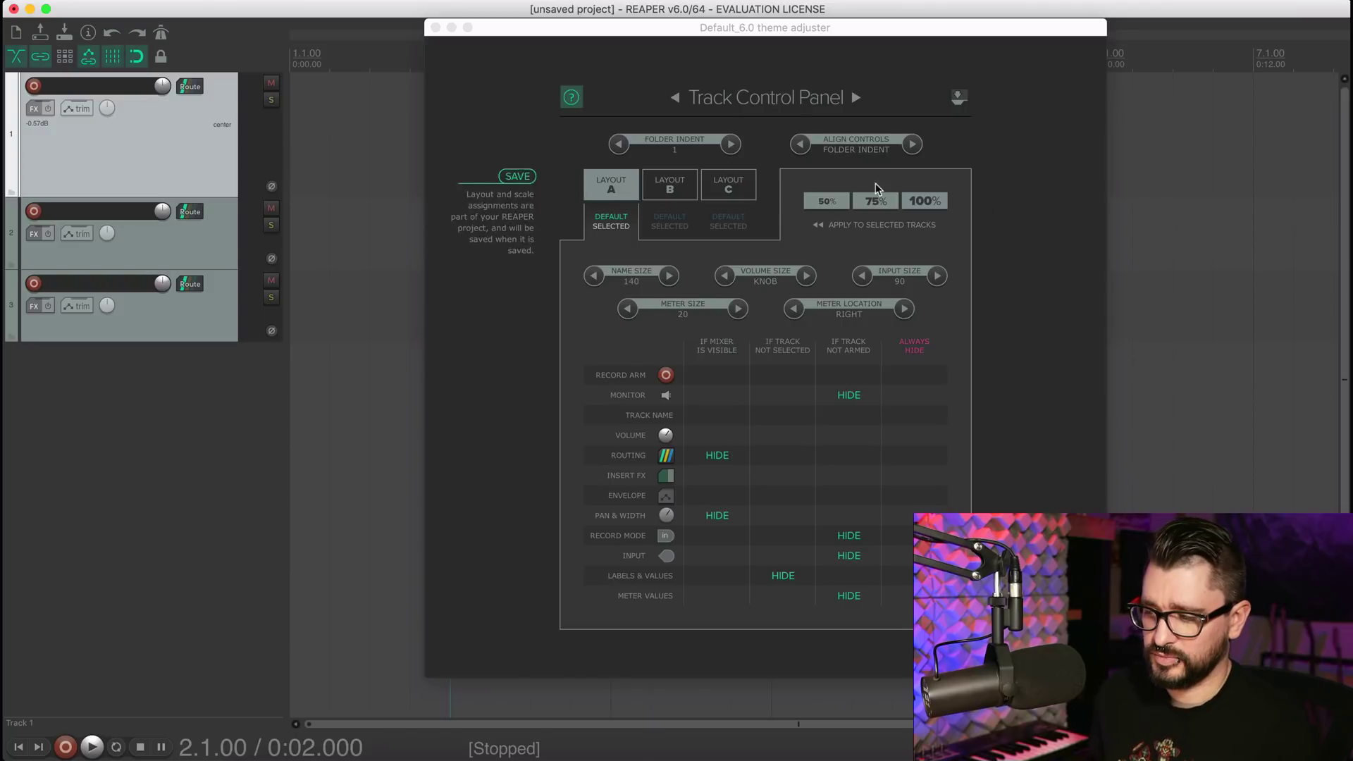
Try track panel Layout A at 75% and 50% on track 1, and return the track to 100%.
{"action": "mouse_move", "coordinate": [925, 210]}
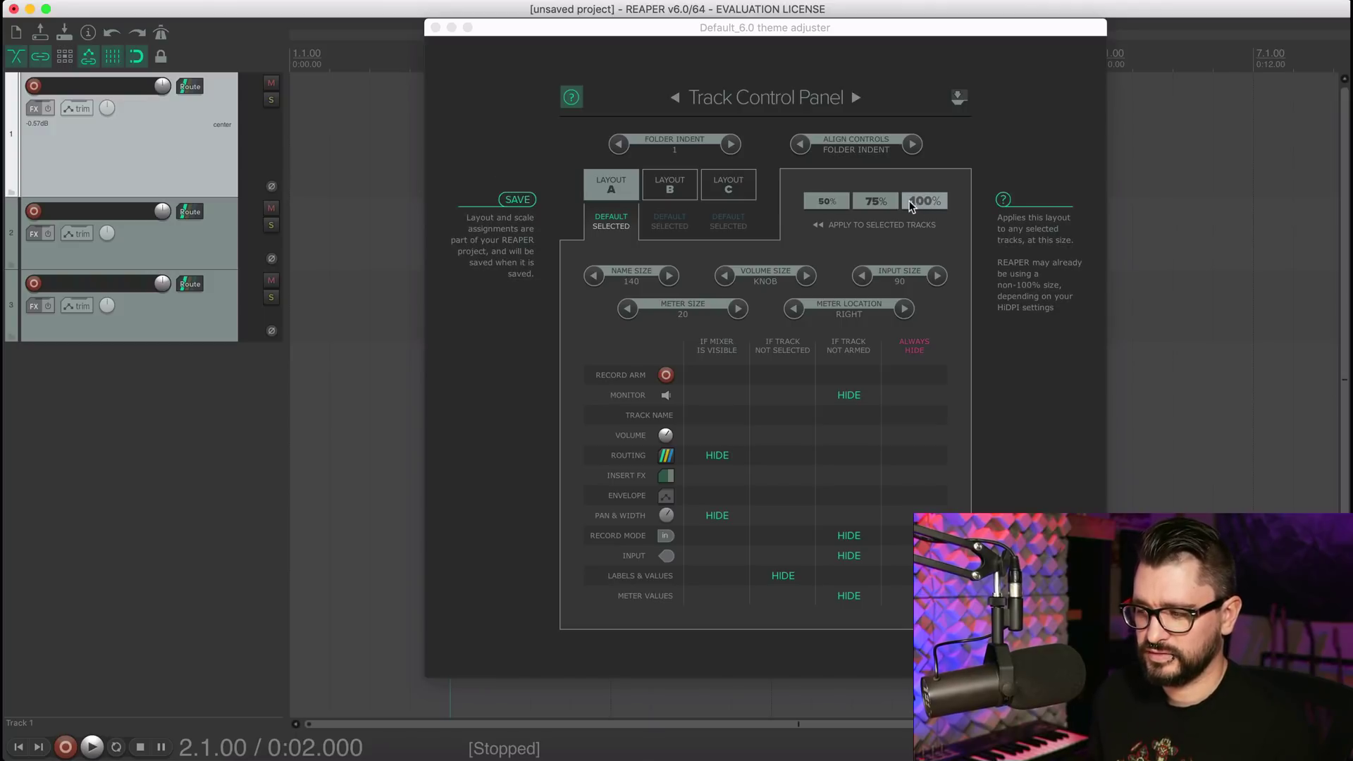
{"action": "left_click", "coordinate": [927, 209]}
{"action": "left_click", "coordinate": [880, 202]}
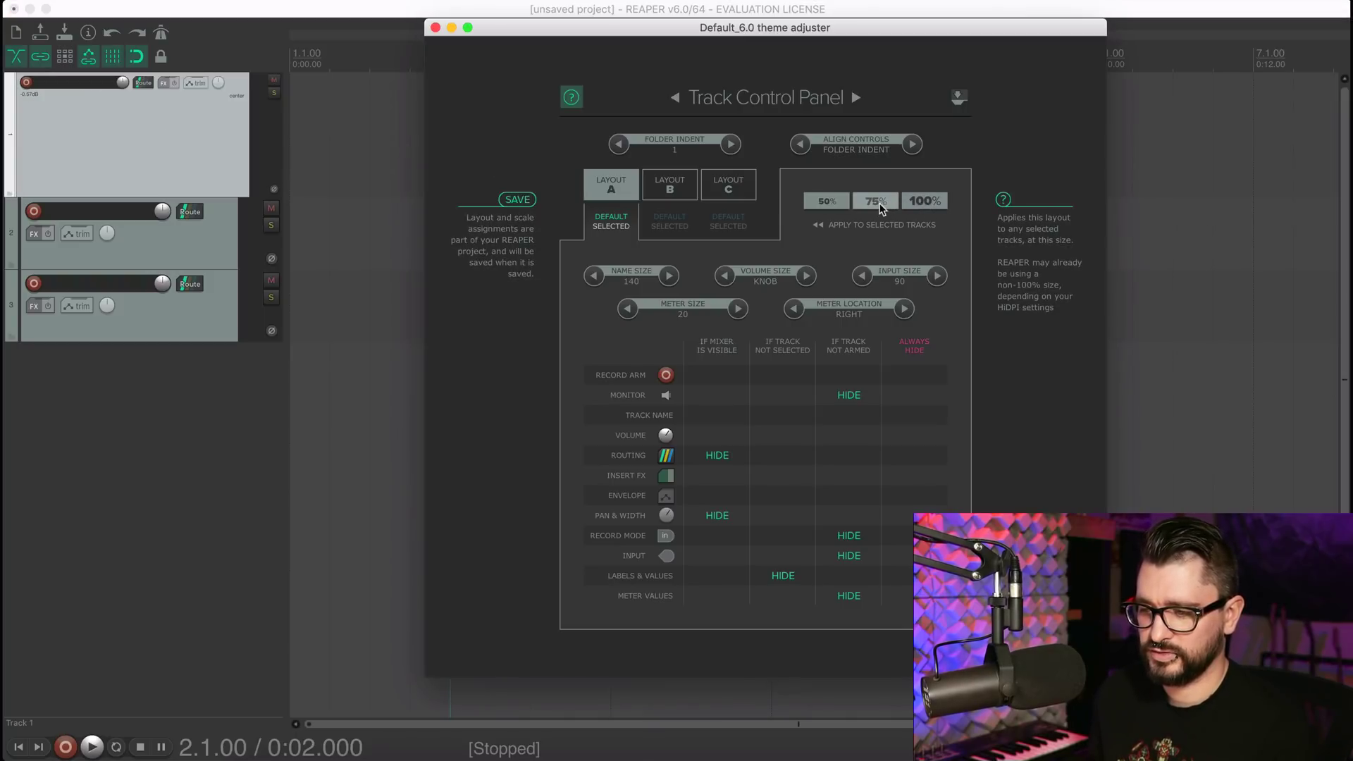
{"action": "left_click", "coordinate": [835, 207]}
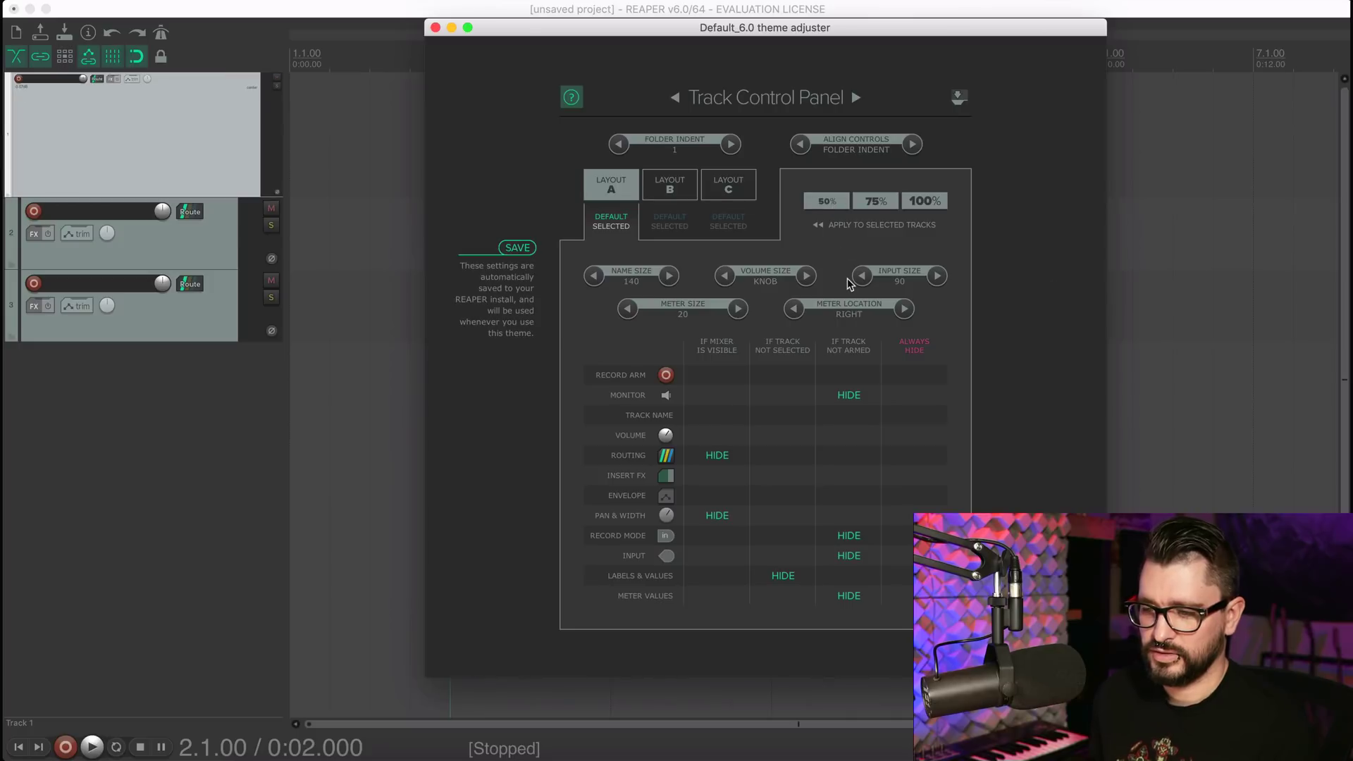
{"action": "left_click", "coordinate": [918, 206]}
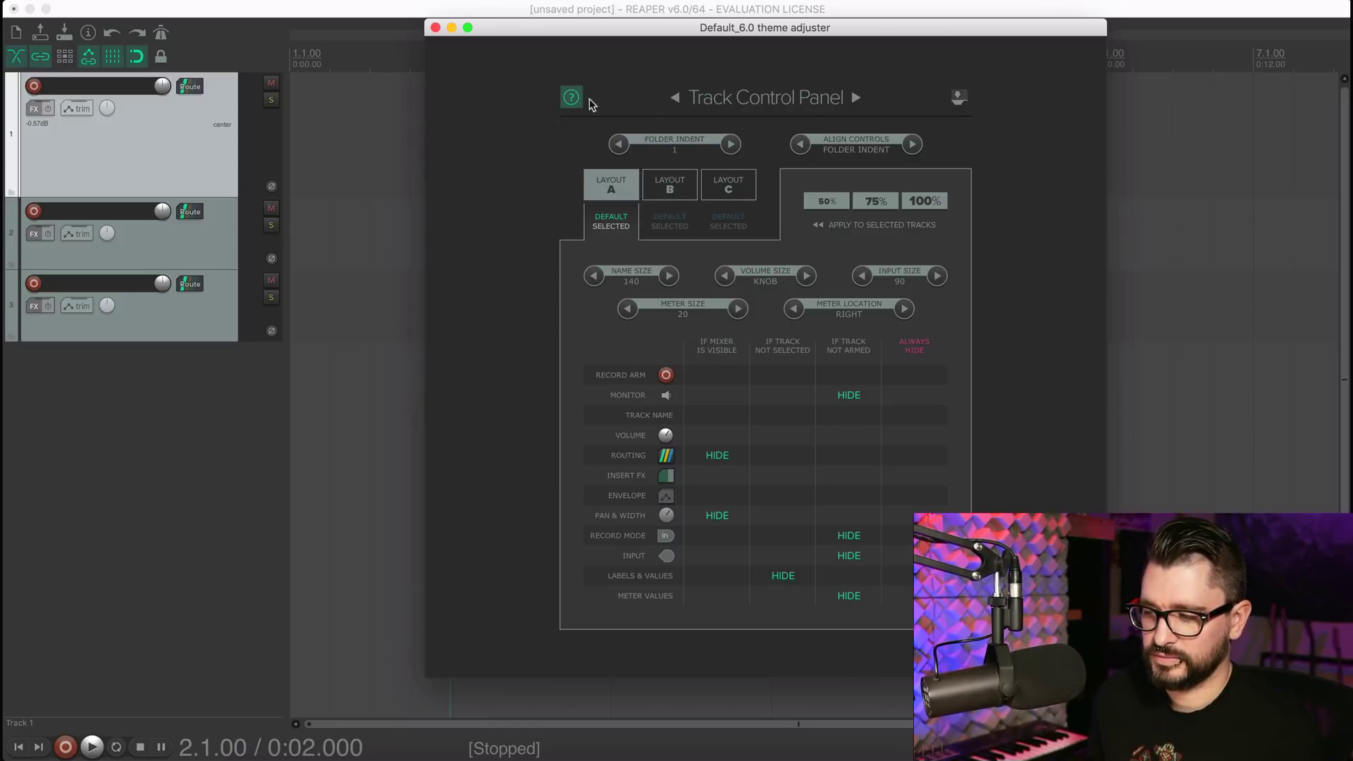
Go to the Mixer Control Panel settings of the theme adjuster, show the mixer and select track 3.
{"action": "left_click", "coordinate": [855, 99]}
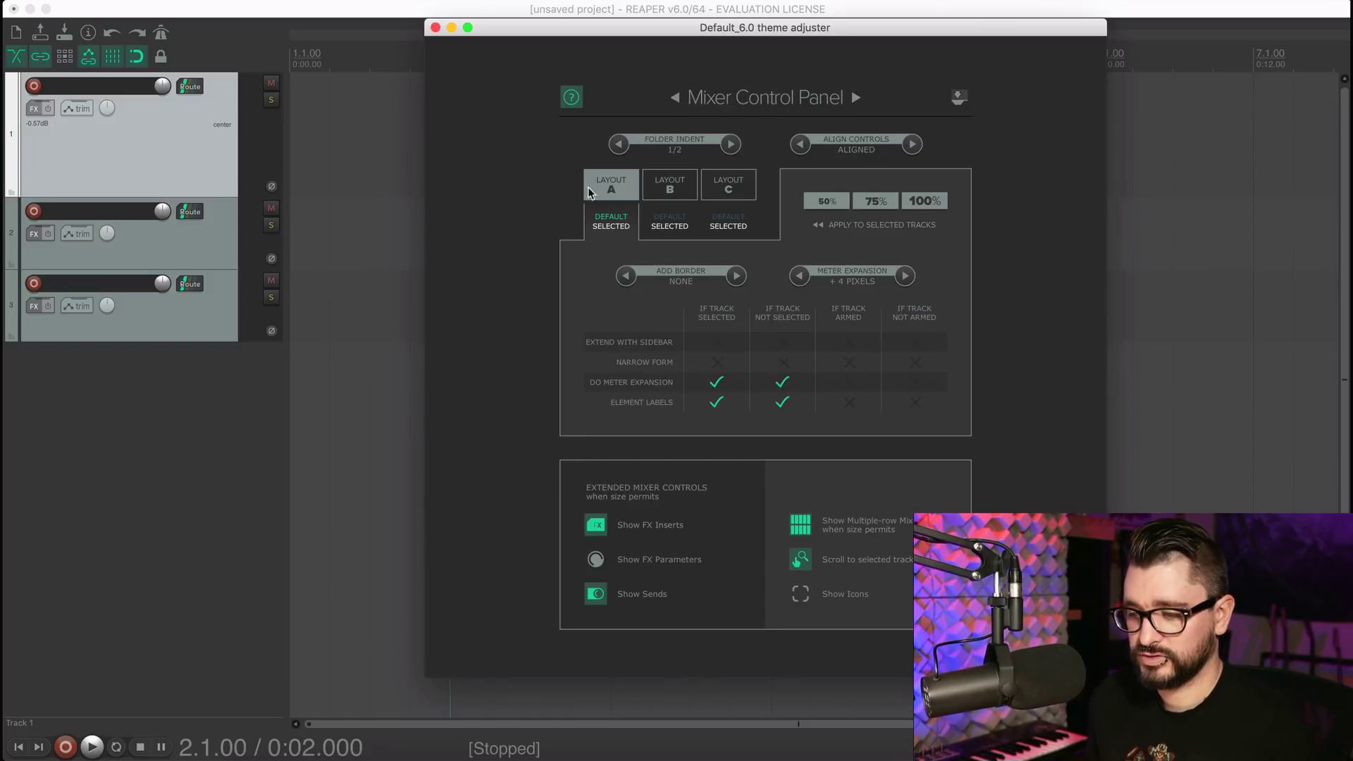
{"action": "left_click", "coordinate": [130, 425]}
{"action": "key", "text": "super+m"}
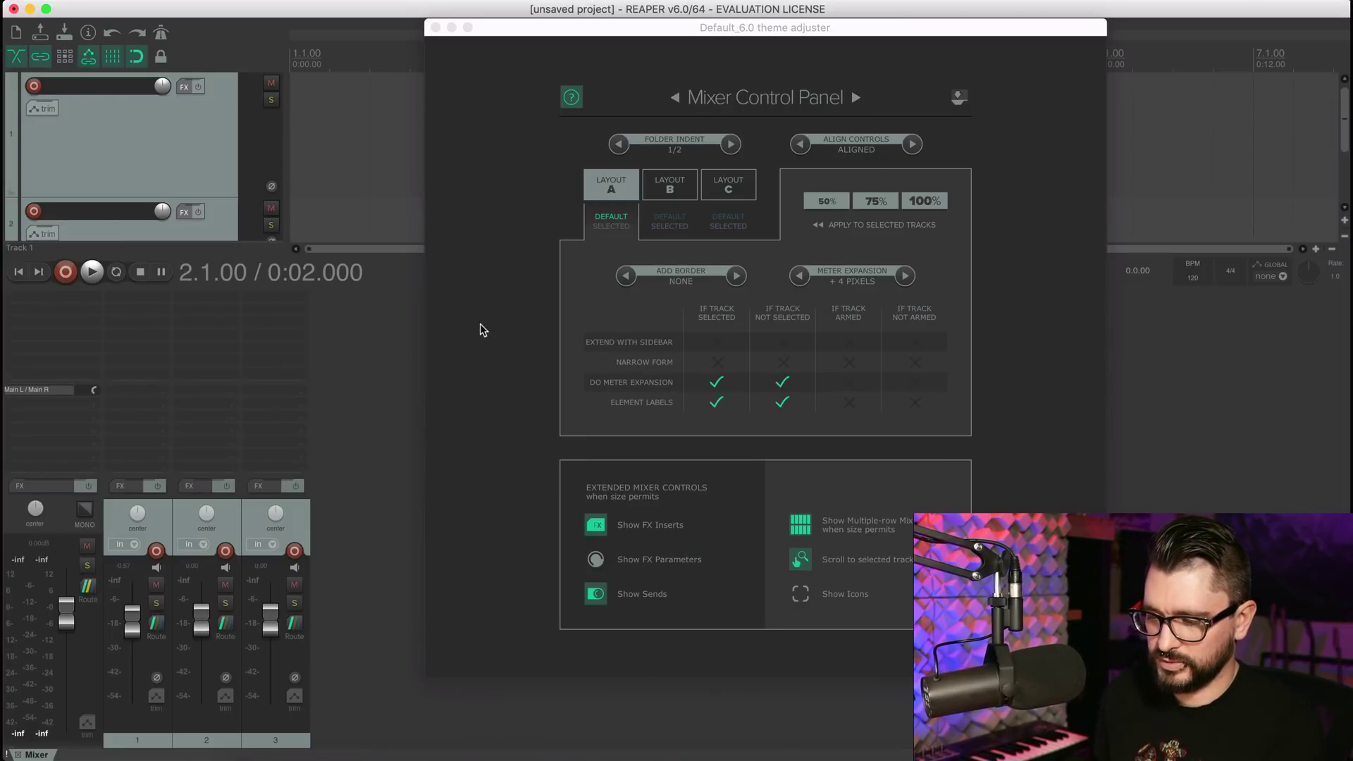
{"action": "left_click", "coordinate": [293, 526]}
Try Extend with Sidebar and Narrow Form for selected tracks in mixer Layout A, and turn off their Element Labels.
{"action": "left_click", "coordinate": [716, 344]}
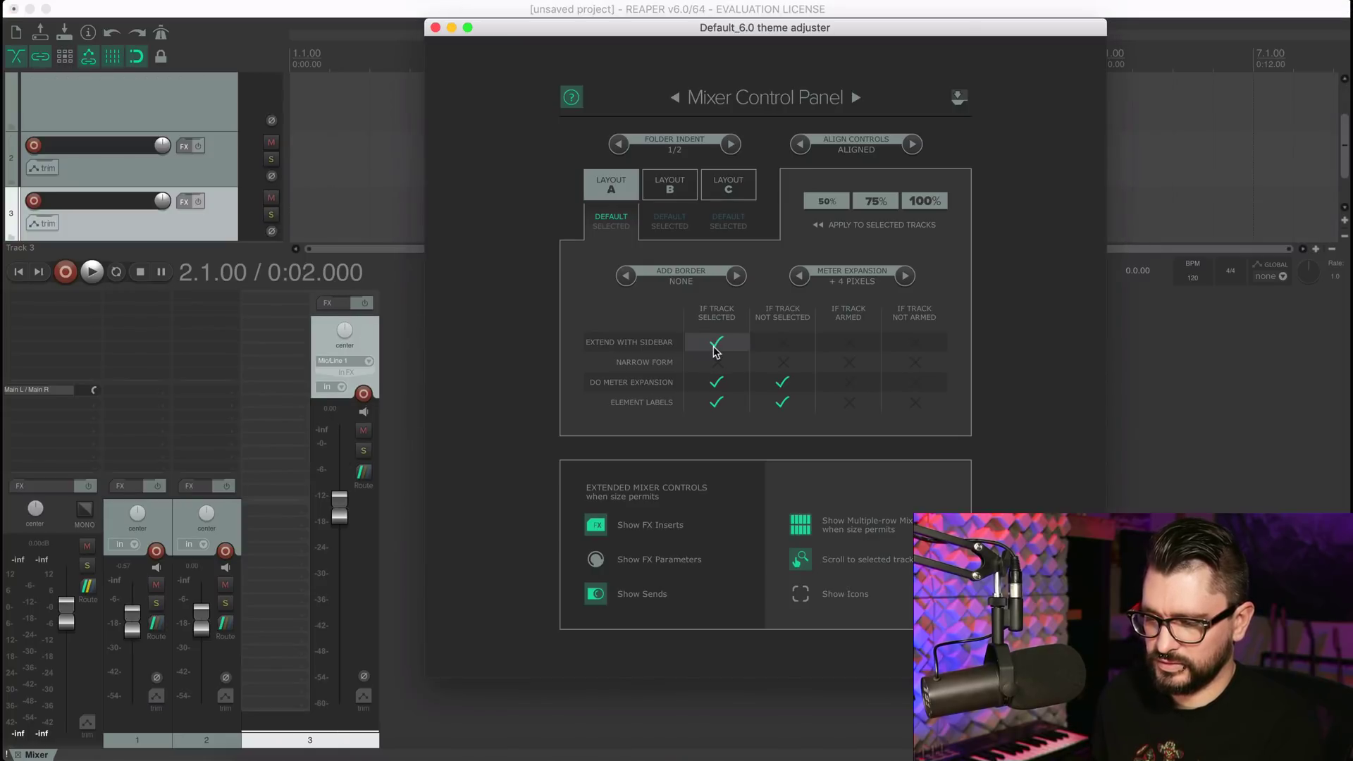
{"action": "left_click", "coordinate": [717, 347]}
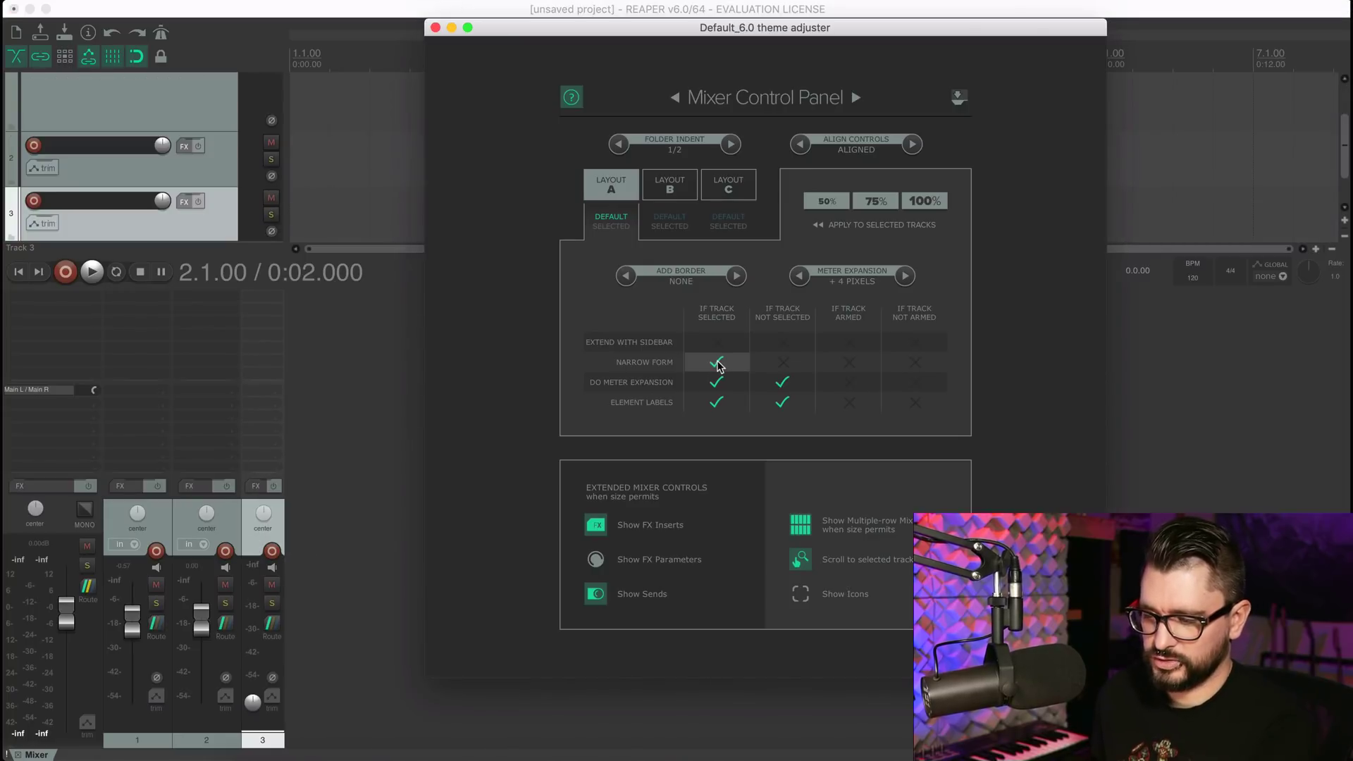
{"action": "left_click", "coordinate": [717, 403]}
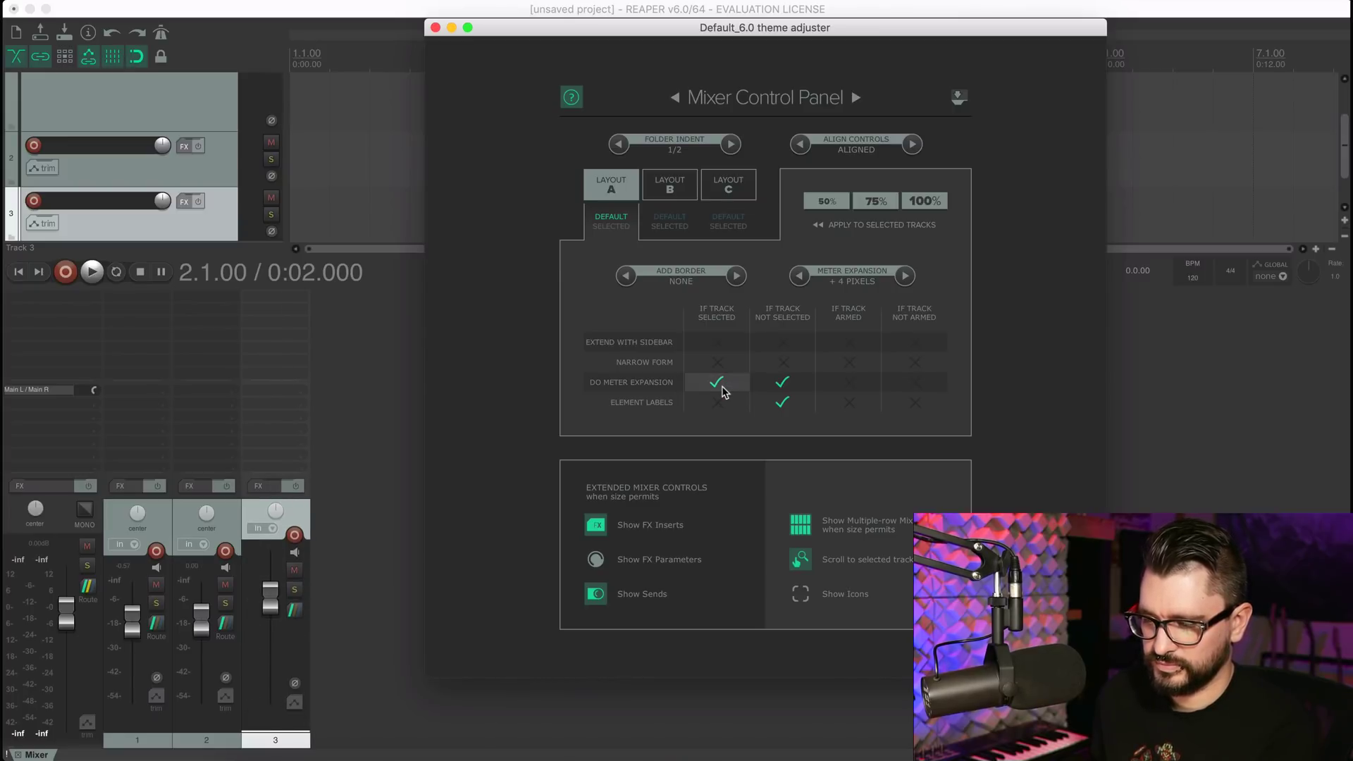
{"action": "left_click", "coordinate": [717, 343]}
{"action": "left_click", "coordinate": [717, 343]}
Go to the adjuster's Custom Colors settings and color track 2 red-orange from the WARM palette.
{"action": "left_click", "coordinate": [855, 97]}
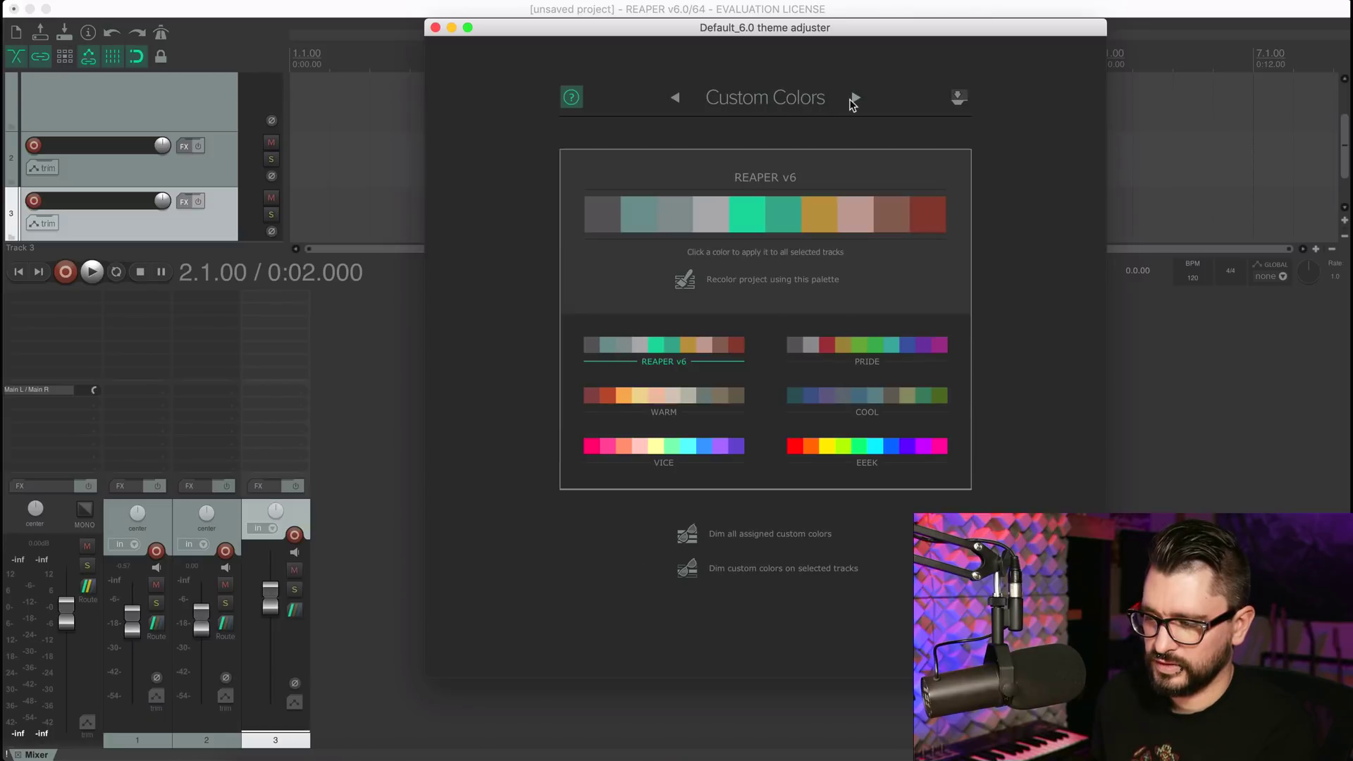
{"action": "key", "text": "Up"}
{"action": "left_click", "coordinate": [664, 394]}
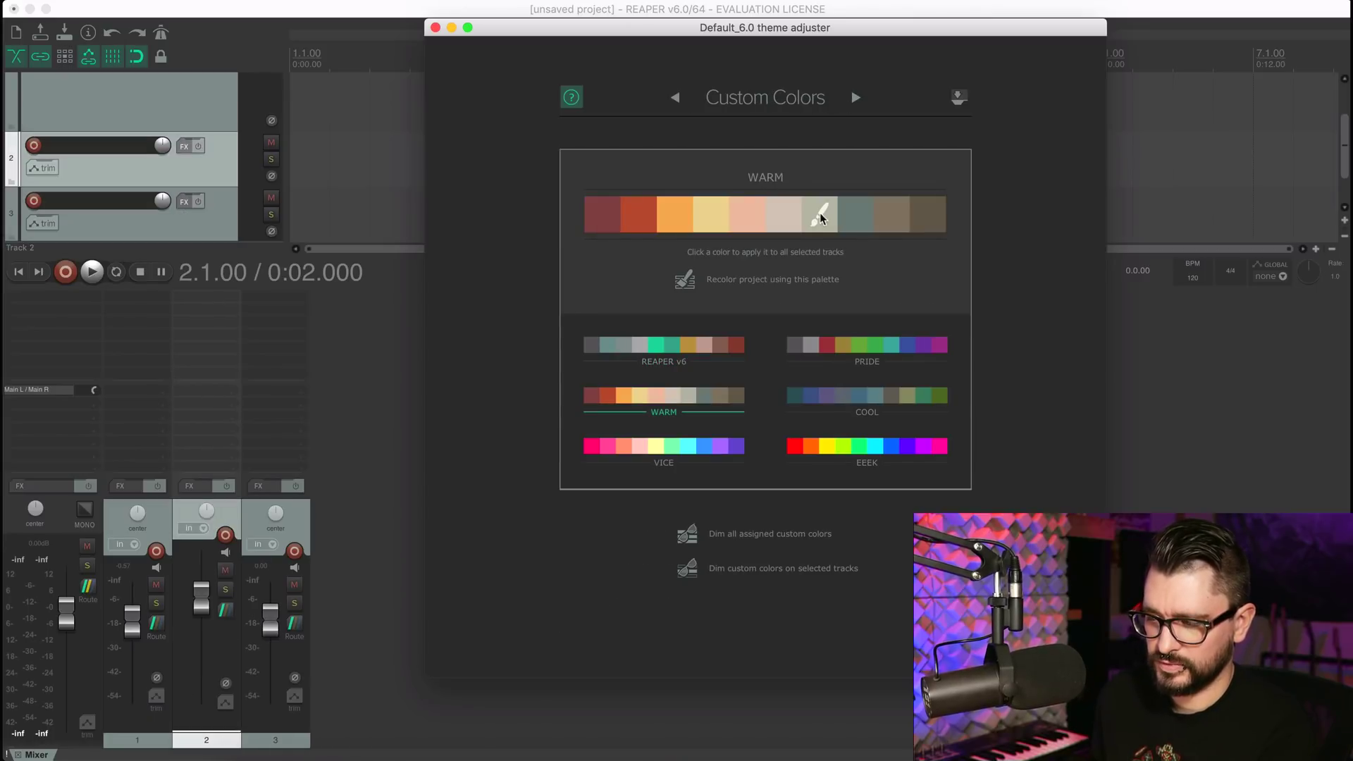
{"action": "left_click", "coordinate": [751, 215]}
{"action": "left_click", "coordinate": [639, 215]}
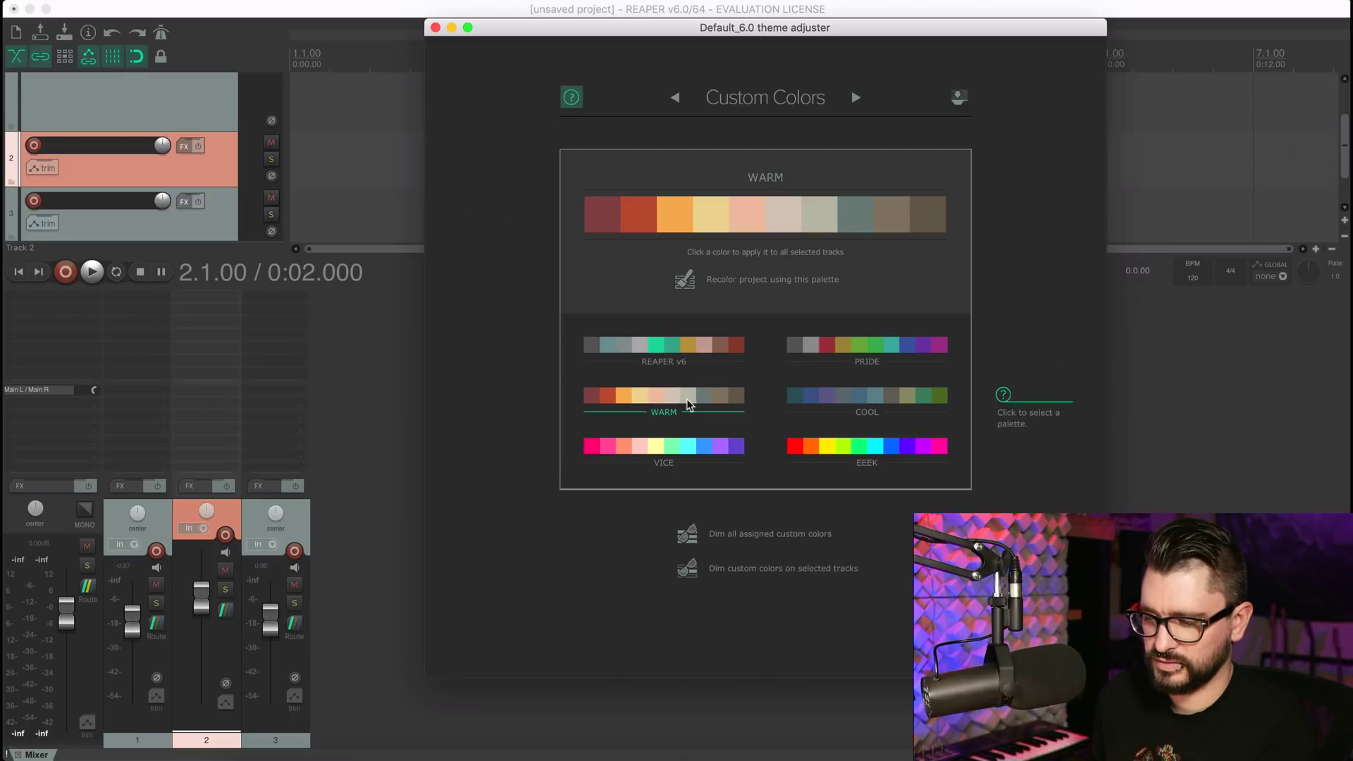
Color track 2 pink and then orange from the VICE palette, and recolor the project using that palette.
{"action": "left_click", "coordinate": [668, 458]}
{"action": "left_click", "coordinate": [650, 216]}
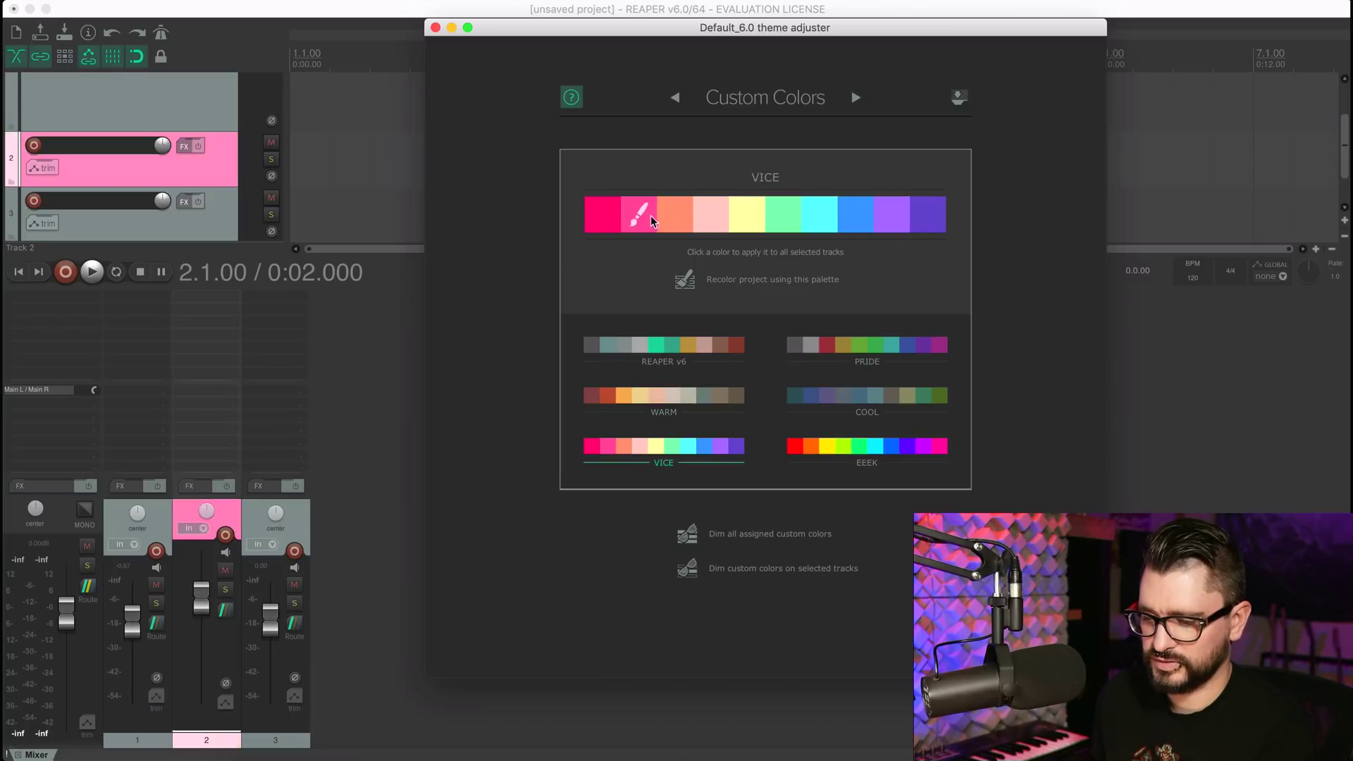
{"action": "left_click", "coordinate": [683, 214]}
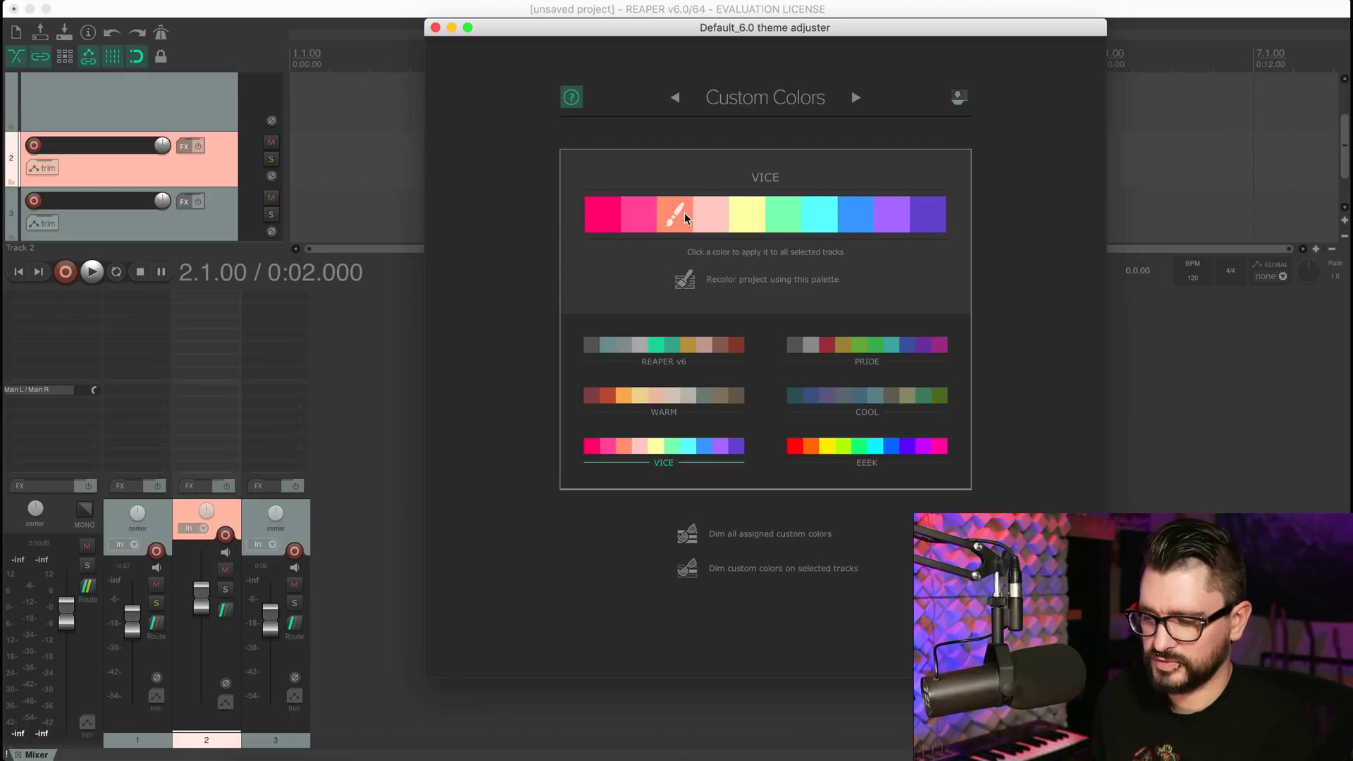
{"action": "left_click", "coordinate": [686, 290]}
{"action": "left_click", "coordinate": [684, 287]}
Give all tracks the light pink VICE color and recolor the project repeatedly with random colors from that palette.
{"action": "left_click", "coordinate": [211, 224]}
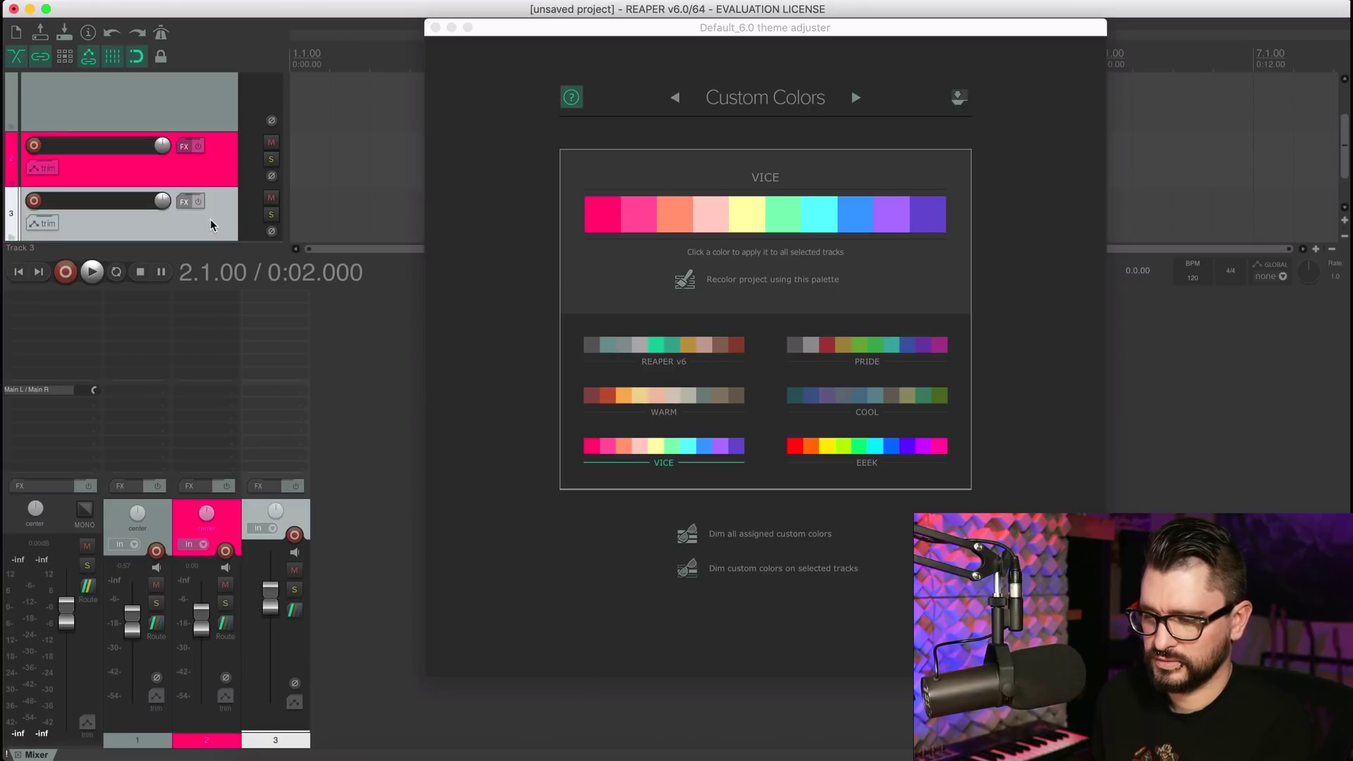
{"action": "key", "text": "super+a"}
{"action": "left_click", "coordinate": [711, 213]}
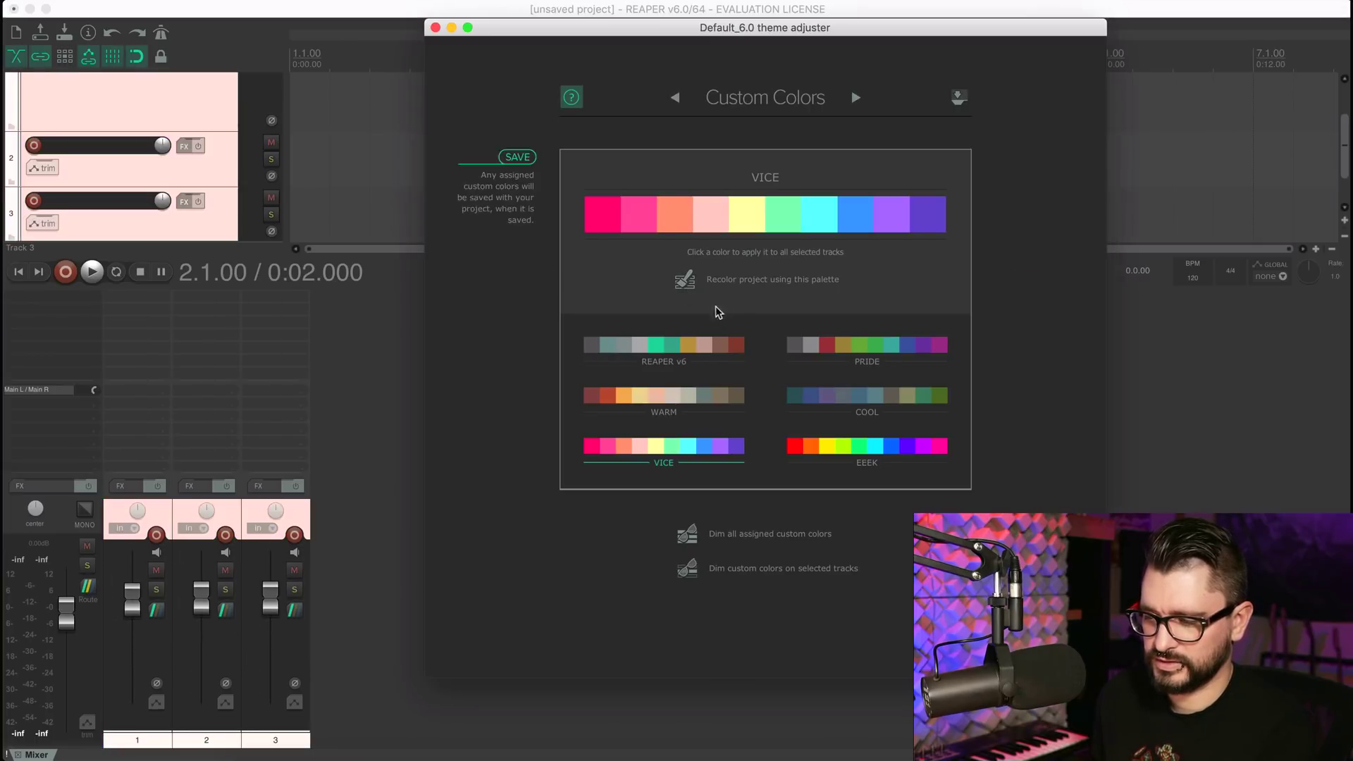
{"action": "left_click", "coordinate": [683, 288]}
{"action": "left_click", "coordinate": [684, 287]}
{"action": "left_click", "coordinate": [683, 289]}
{"action": "left_click", "coordinate": [682, 289]}
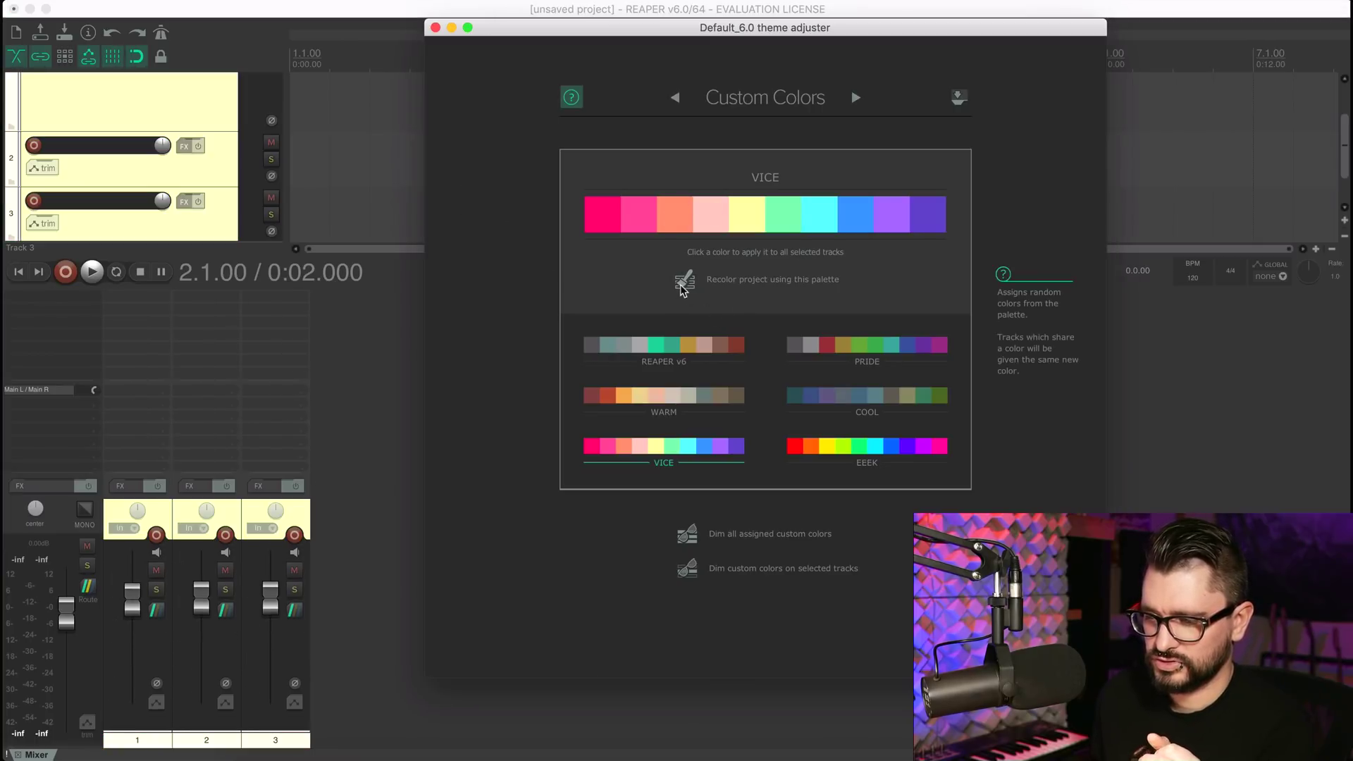
{"action": "left_click", "coordinate": [681, 289]}
{"action": "left_click", "coordinate": [682, 289]}
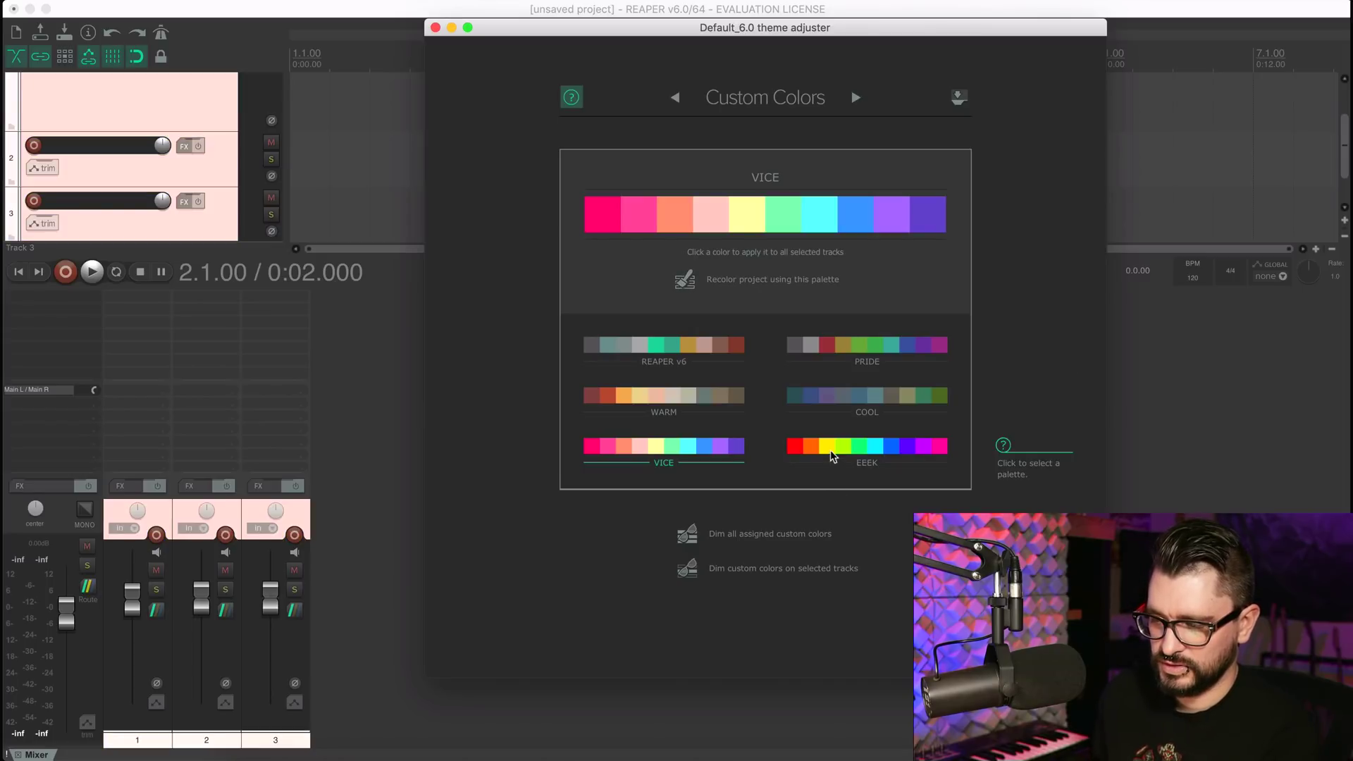
Recolor the project with the EEEK palette and then PRIDE, close the theme adjuster and select track 1.
{"action": "left_click", "coordinate": [833, 453]}
{"action": "left_click", "coordinate": [685, 285]}
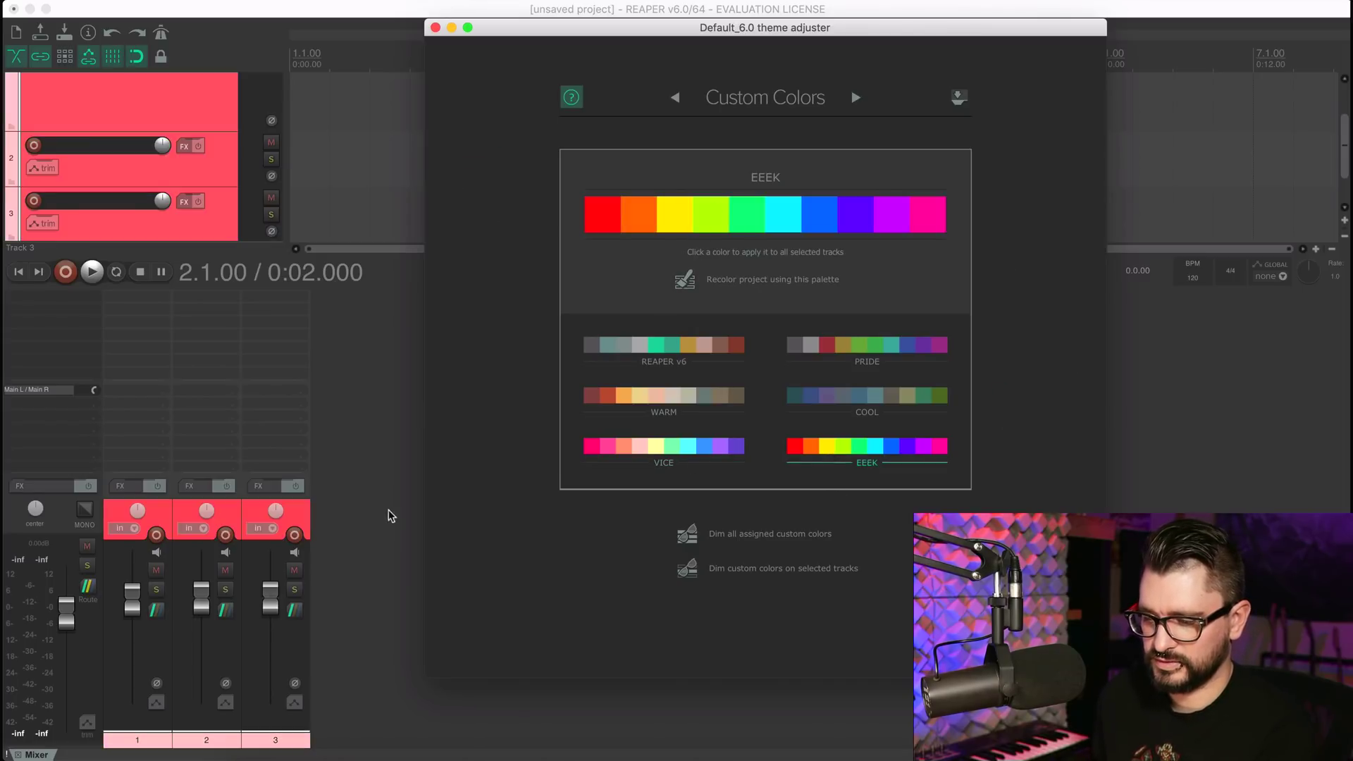
{"action": "left_click", "coordinate": [846, 345]}
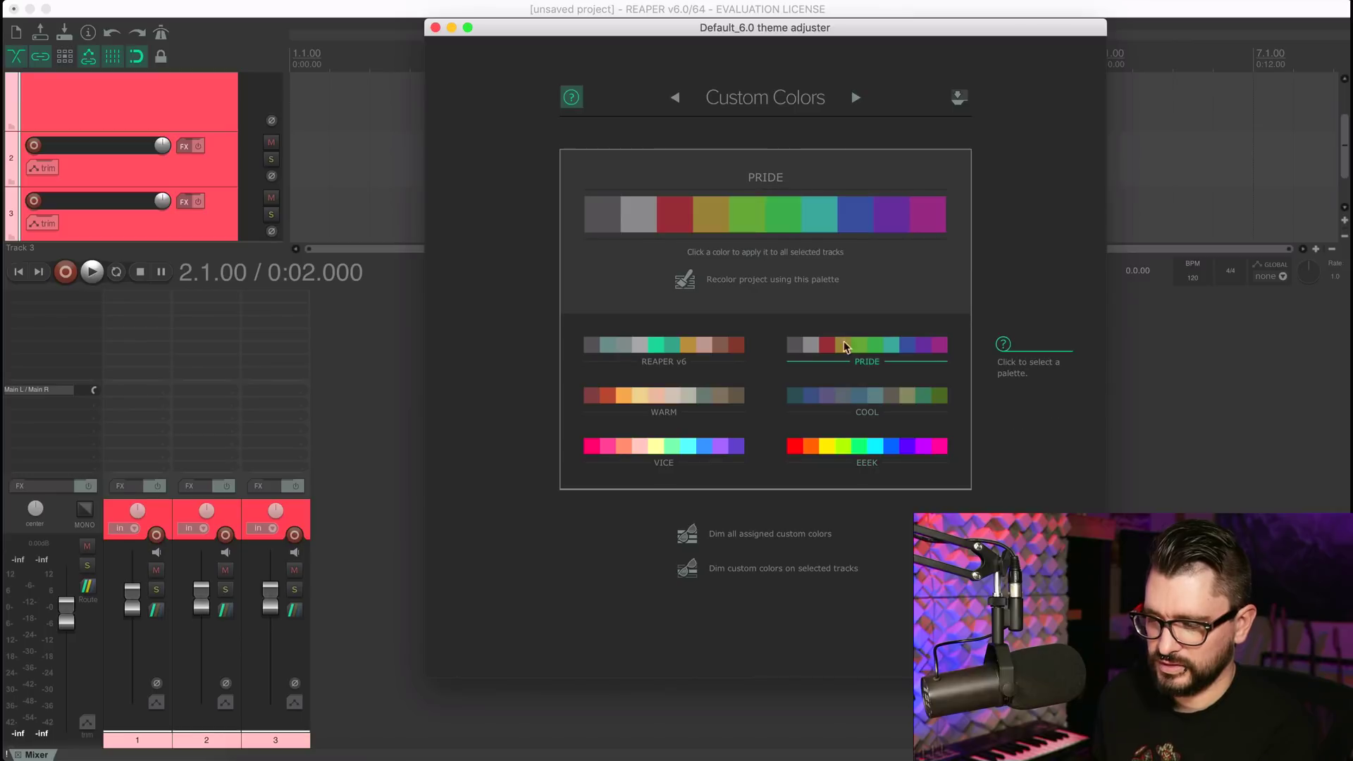
{"action": "left_click", "coordinate": [675, 97]}
{"action": "left_click", "coordinate": [435, 27]}
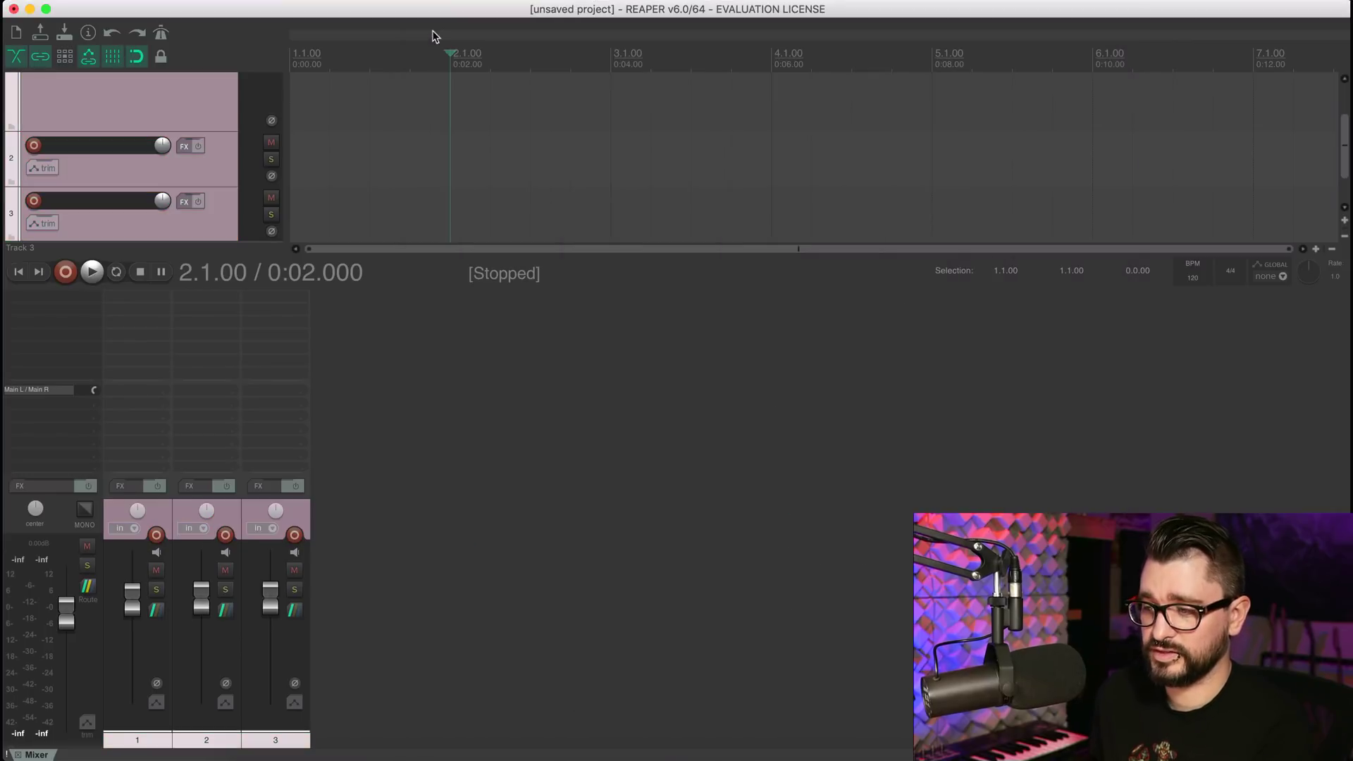
{"action": "left_click", "coordinate": [444, 115]}
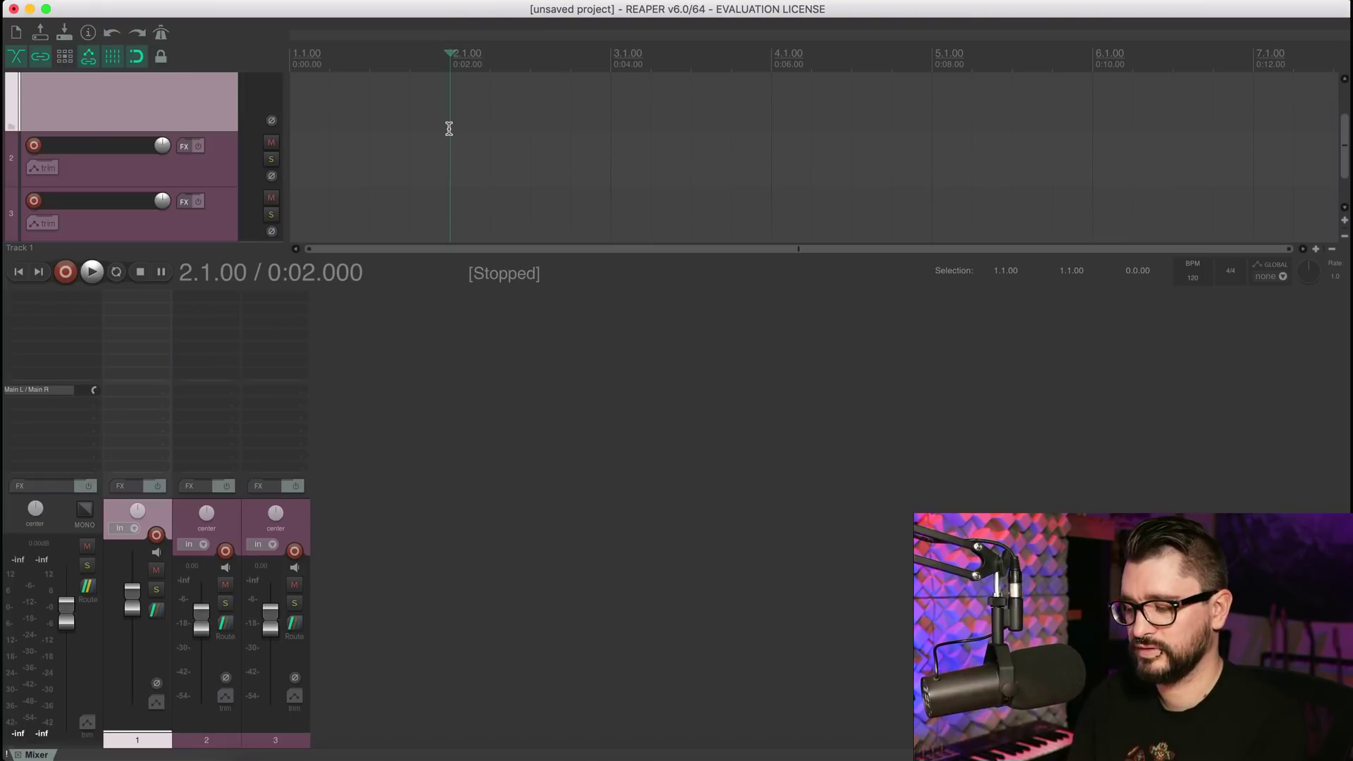
Filter the action list for "them" and run "Theme development: Show theme tweak/configuration window".
{"action": "key", "text": "question"}
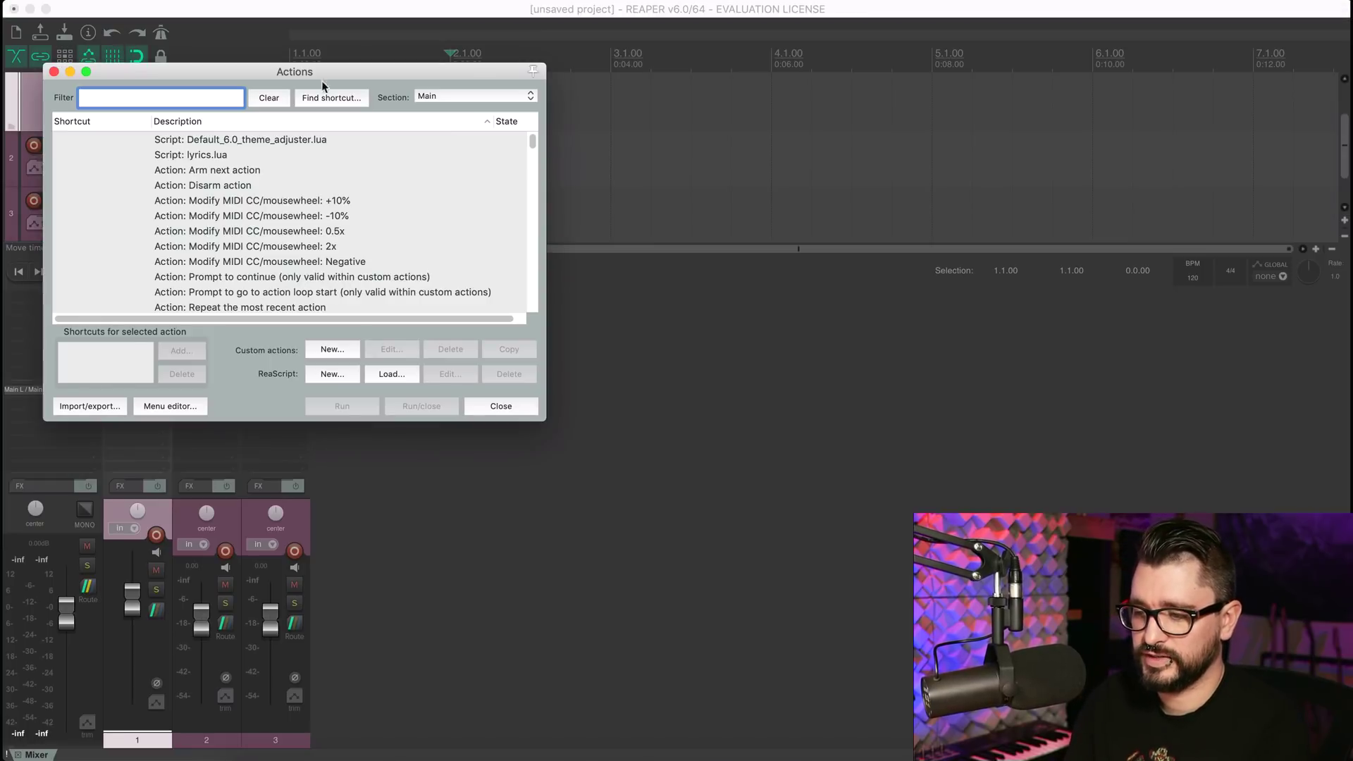
{"action": "left_click_drag", "start_coordinate": [322, 67], "coordinate": [512, 121]}
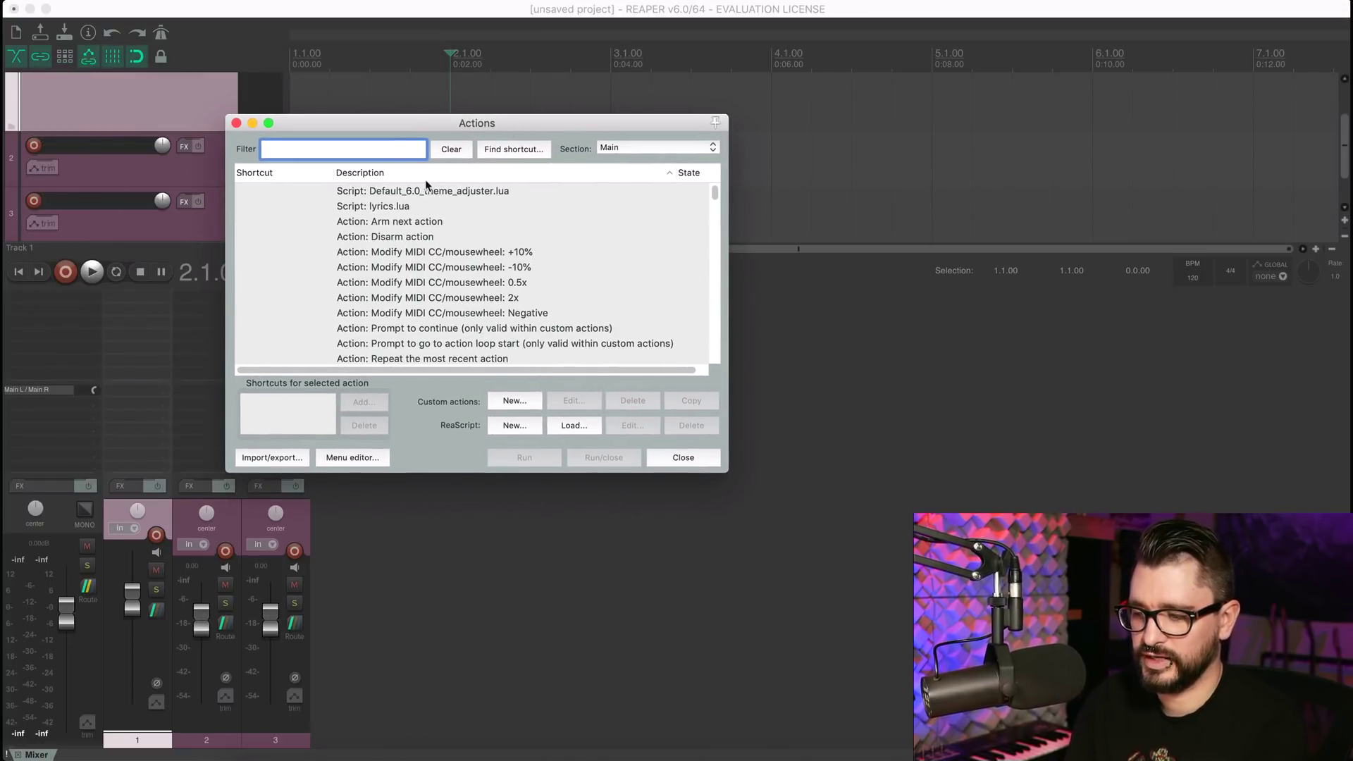
{"action": "left_click", "coordinate": [460, 193]}
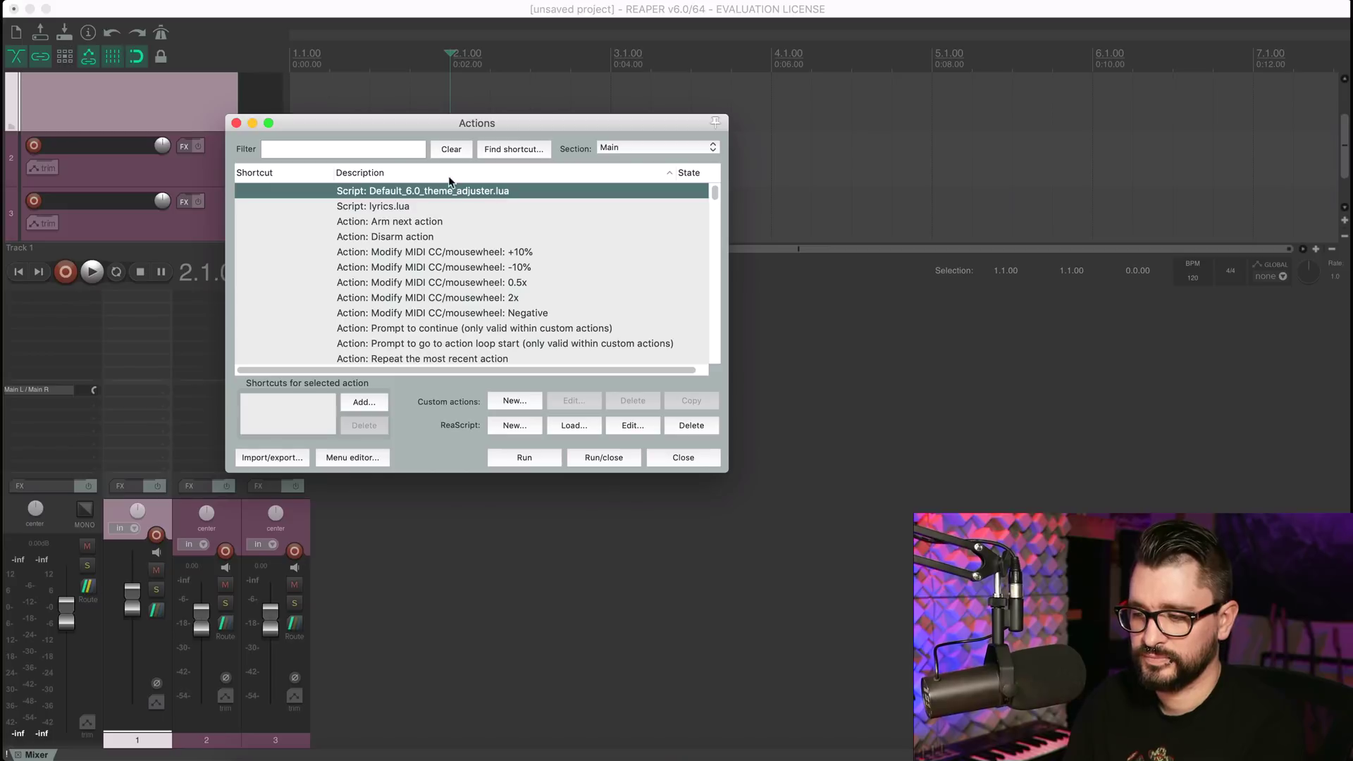
{"action": "left_click", "coordinate": [346, 150]}
{"action": "type", "text": "them"}
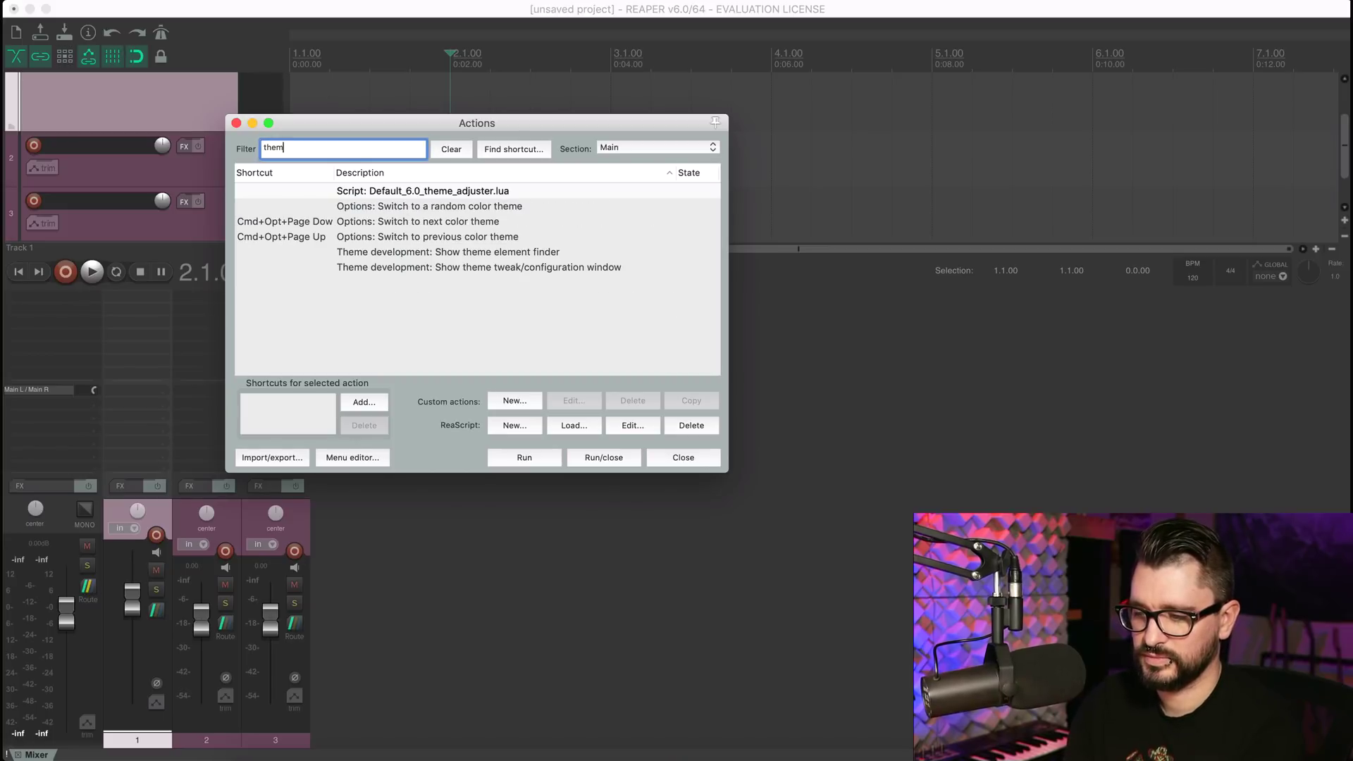
{"action": "left_click", "coordinate": [437, 271]}
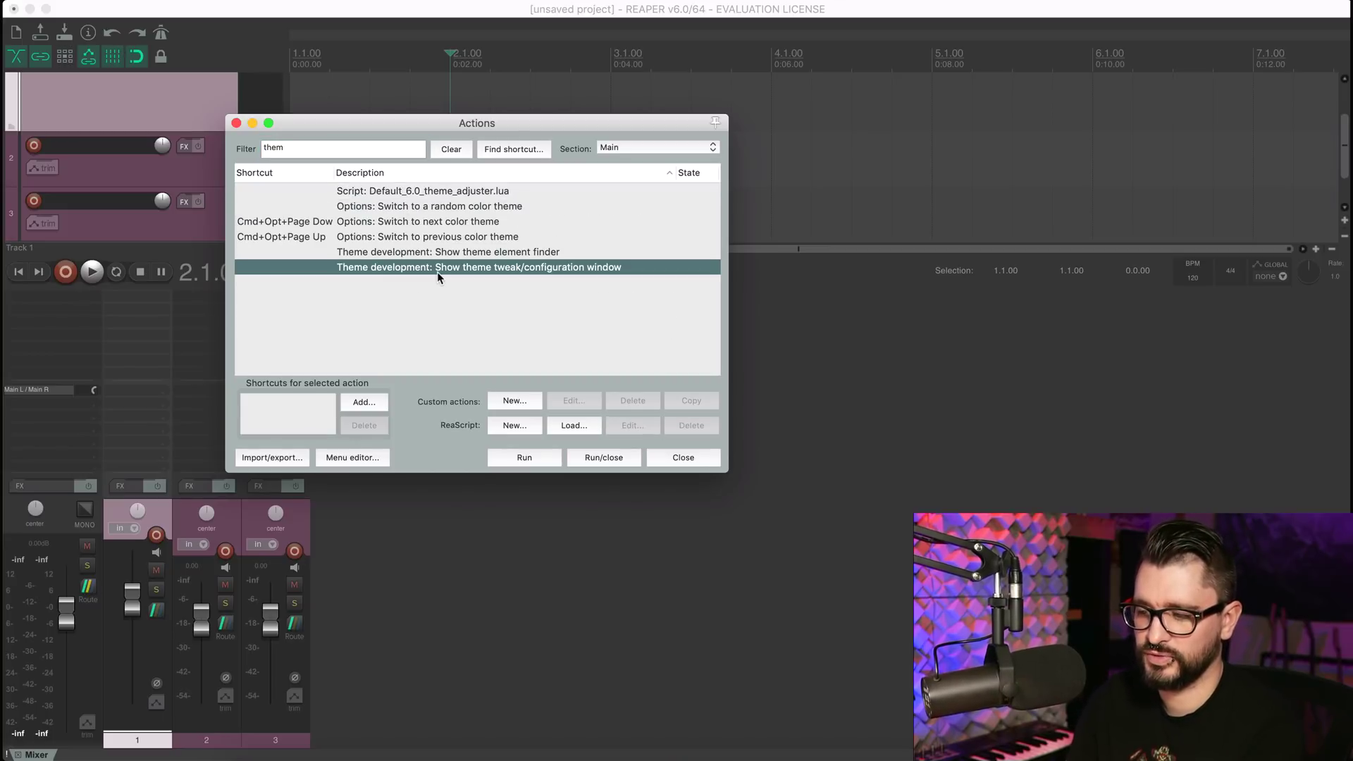
{"action": "left_click", "coordinate": [549, 464]}
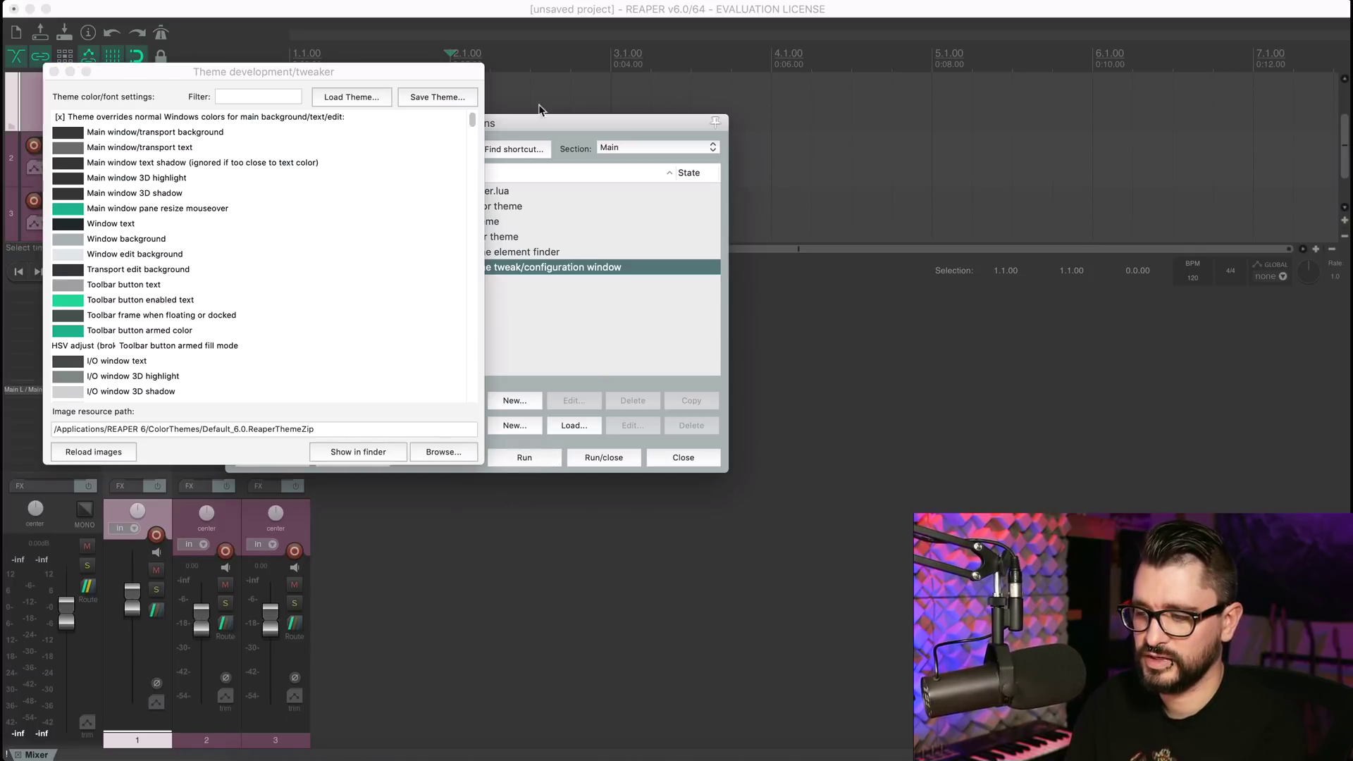
Change the theme's Timeline background color to a lighter grey in the theme tweaker.
{"action": "left_click", "coordinate": [526, 124]}
{"action": "left_click_drag", "start_coordinate": [526, 124], "coordinate": [726, 145]}
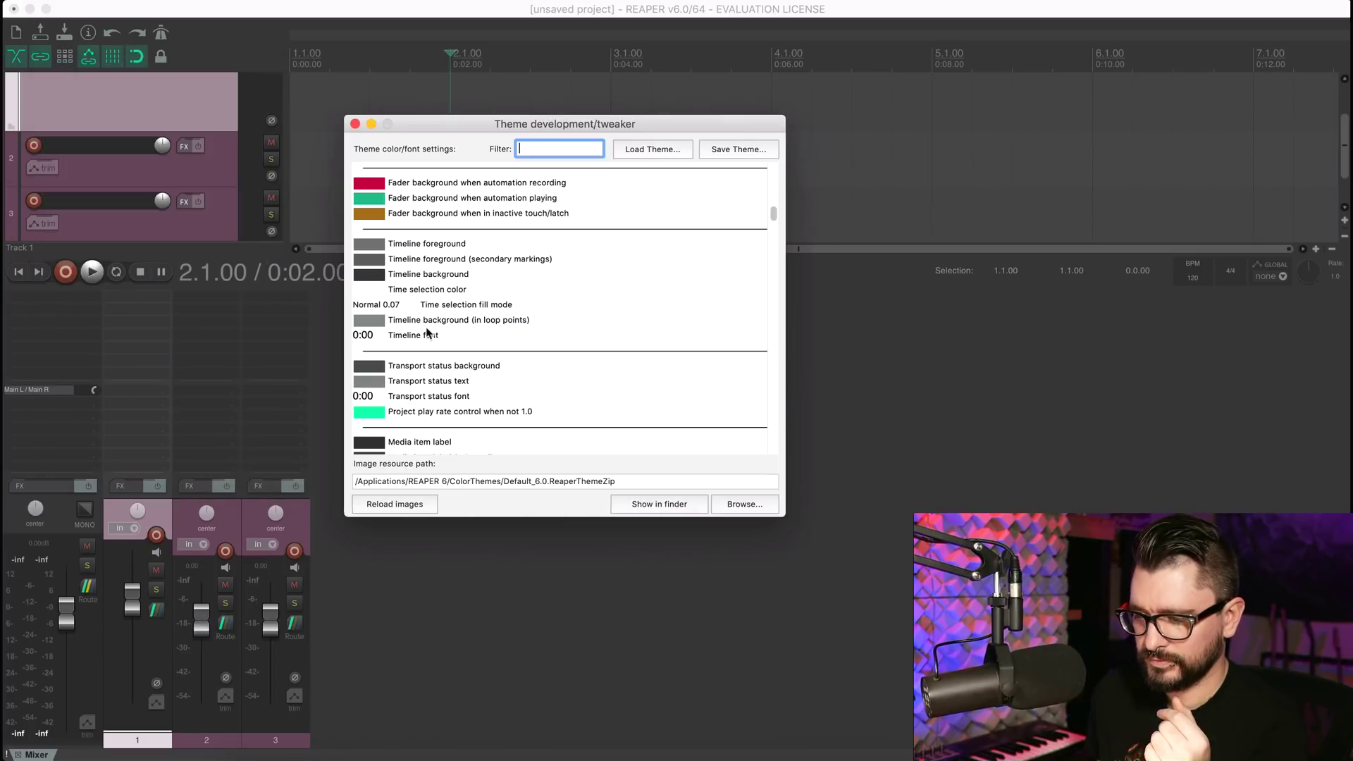
{"action": "double_click", "coordinate": [379, 278]}
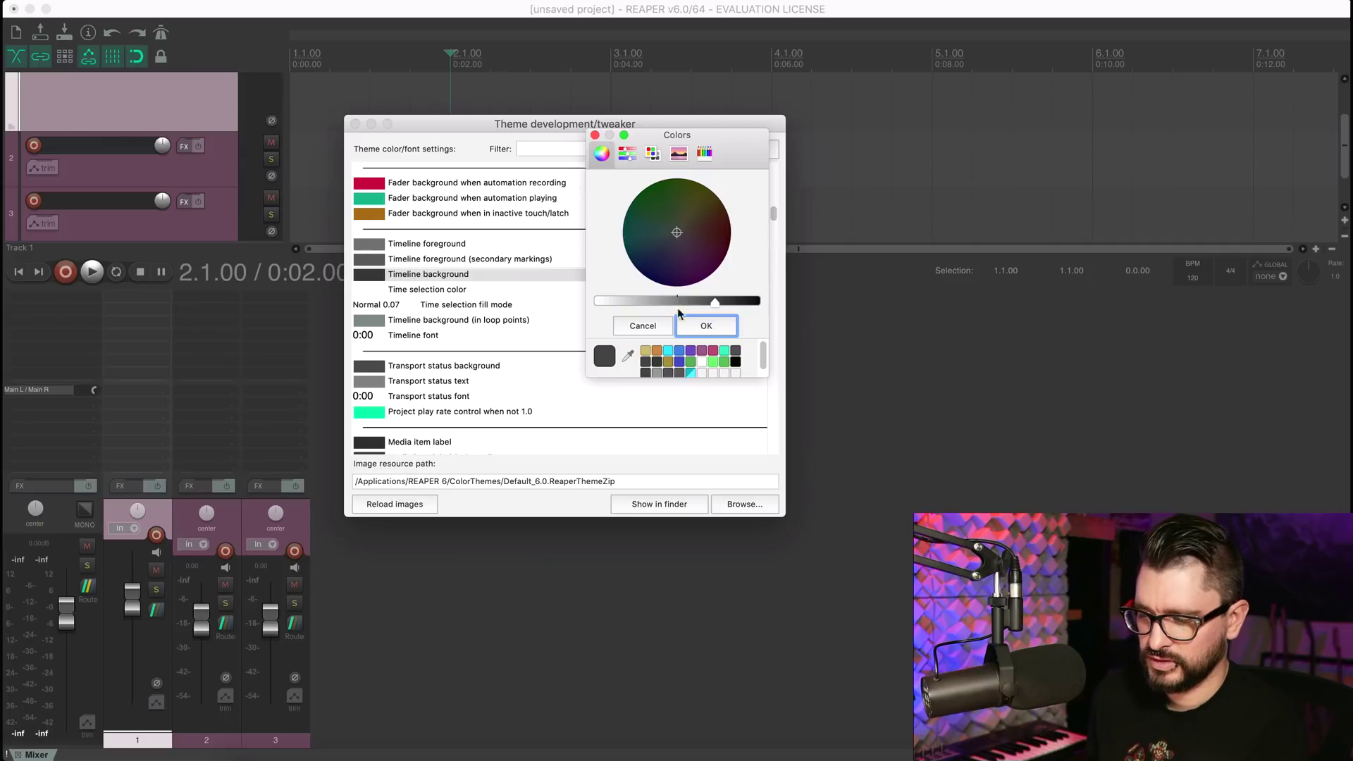
{"action": "left_click_drag", "start_coordinate": [712, 304], "coordinate": [638, 303]}
{"action": "left_click", "coordinate": [706, 326]}
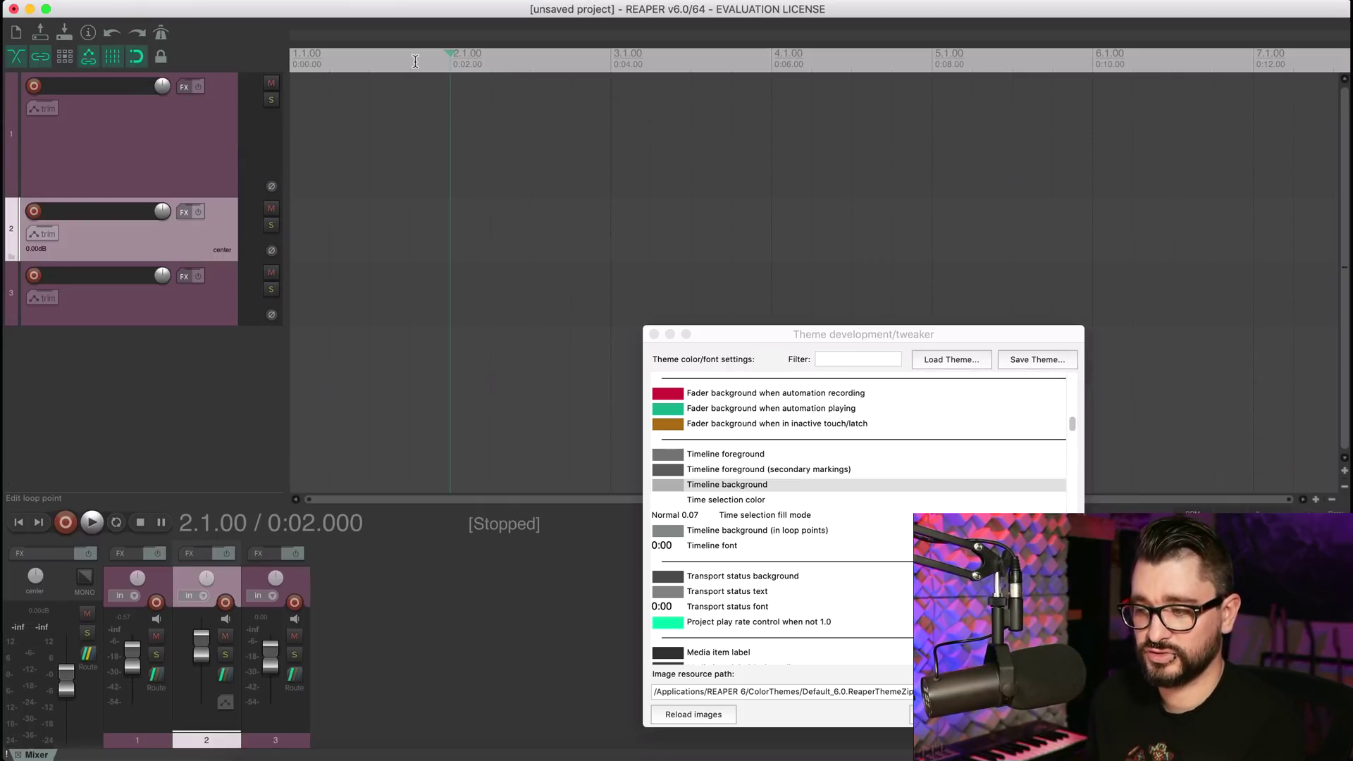
Change the theme's Track background (odd tracks) color to a lighter grey.
{"action": "scroll", "coordinate": [614, 333], "scroll_direction": "down", "scroll_amount": 1}
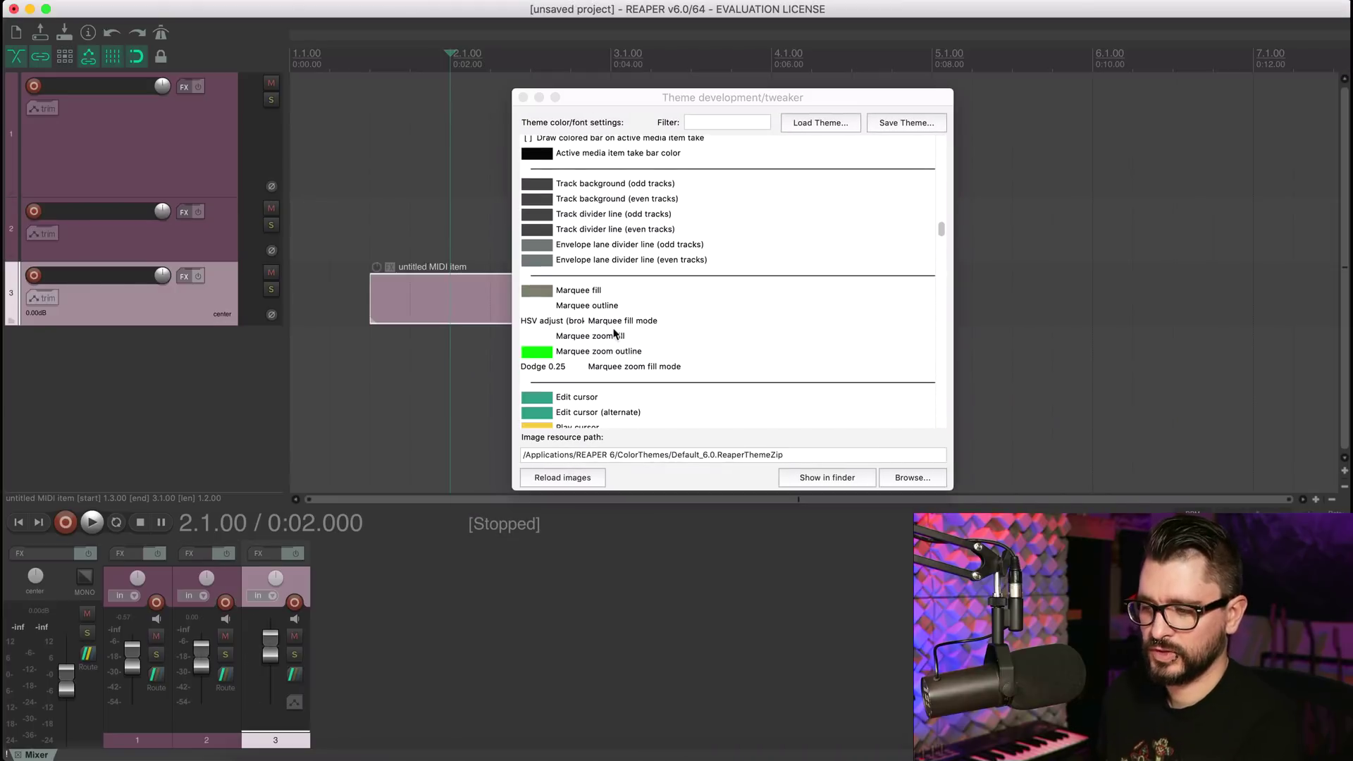
{"action": "left_click", "coordinate": [535, 184]}
{"action": "left_click_drag", "start_coordinate": [706, 306], "coordinate": [668, 306]}
{"action": "left_click", "coordinate": [702, 327]}
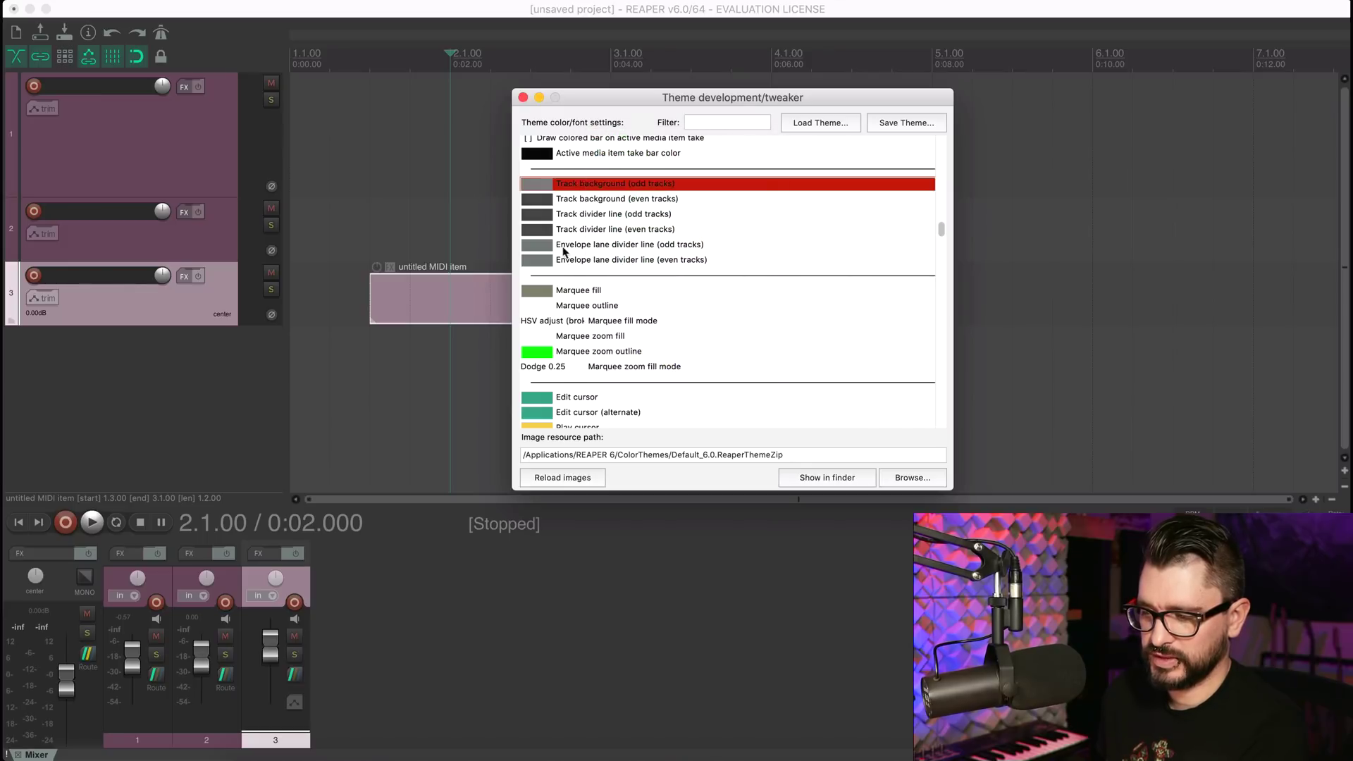
{"action": "left_click", "coordinate": [432, 222]}
Change the Track background (even tracks) color to a lighter grey and move the theme tweaker window clear of the MIDI item.
{"action": "left_click", "coordinate": [538, 200]}
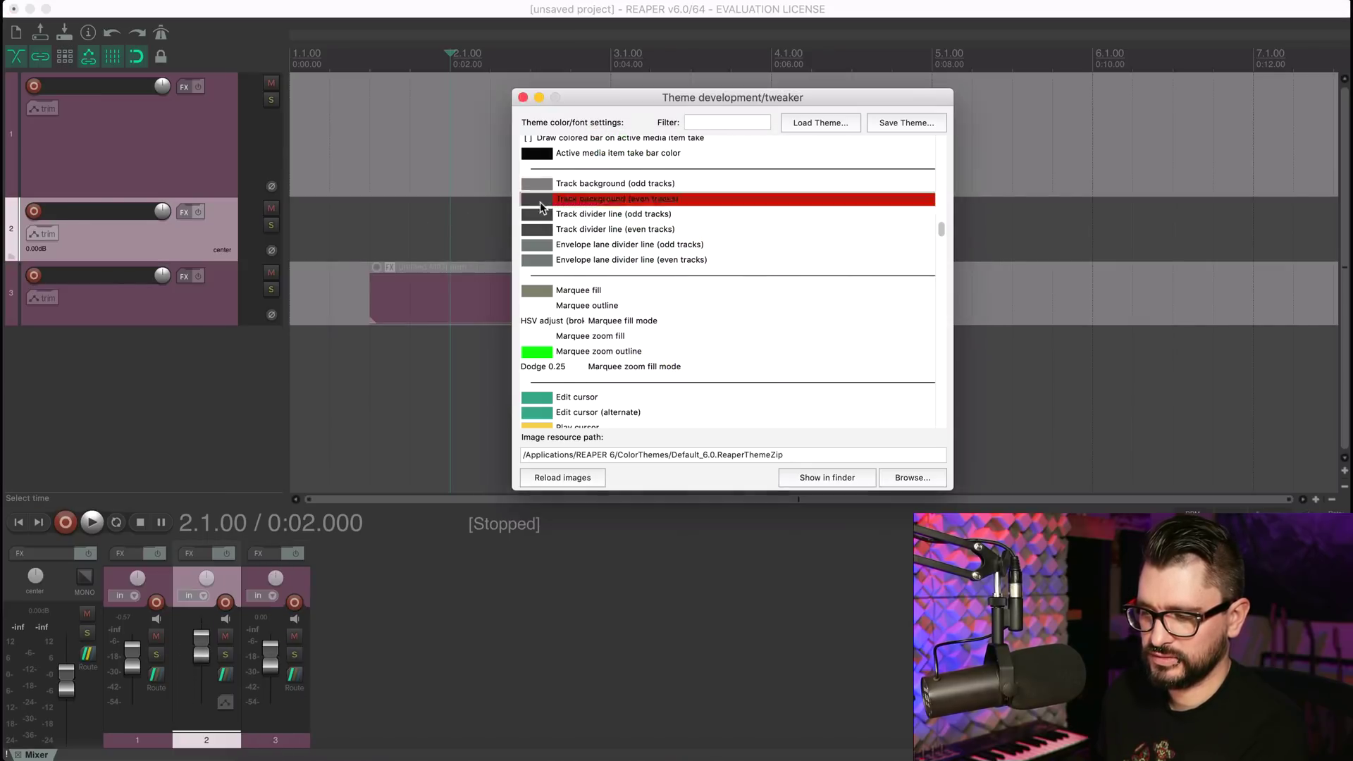
{"action": "left_click_drag", "start_coordinate": [705, 304], "coordinate": [655, 301]}
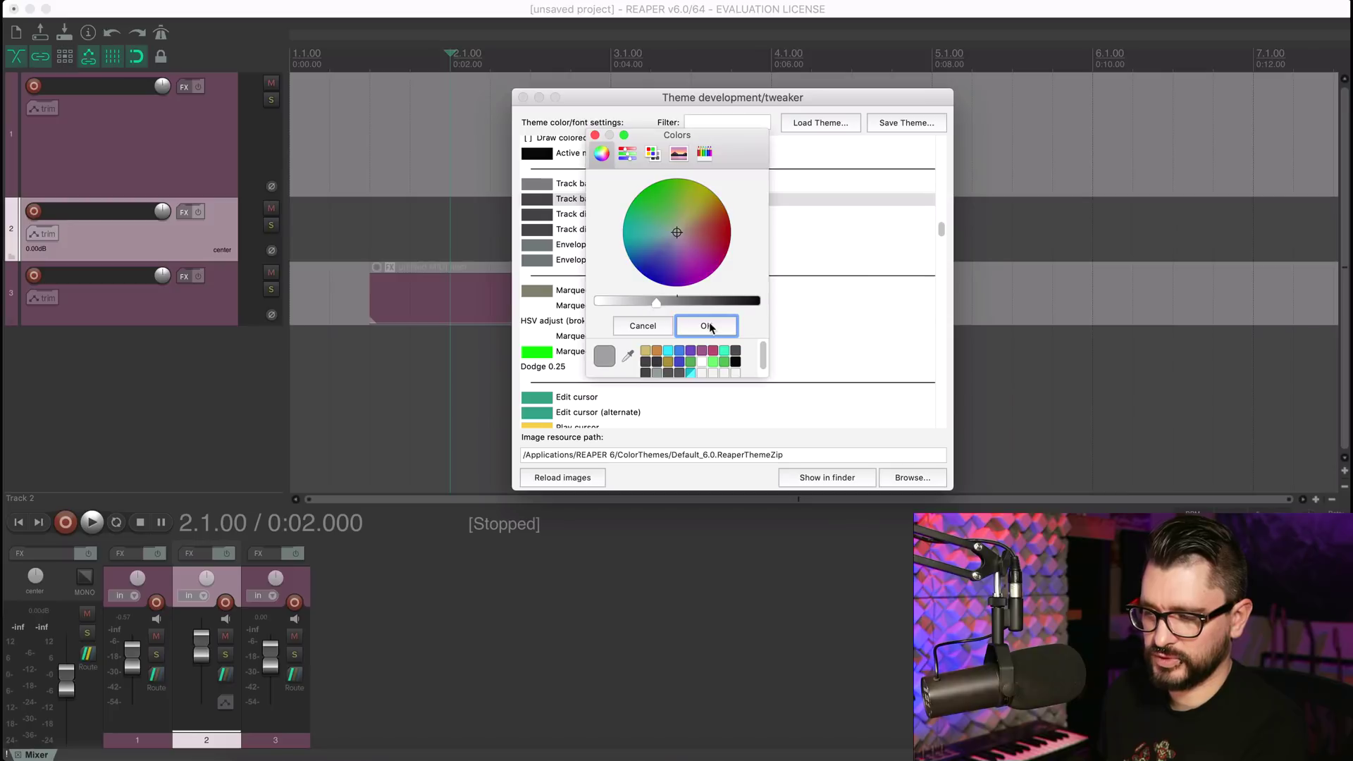
{"action": "left_click", "coordinate": [706, 326]}
{"action": "left_click", "coordinate": [427, 255]}
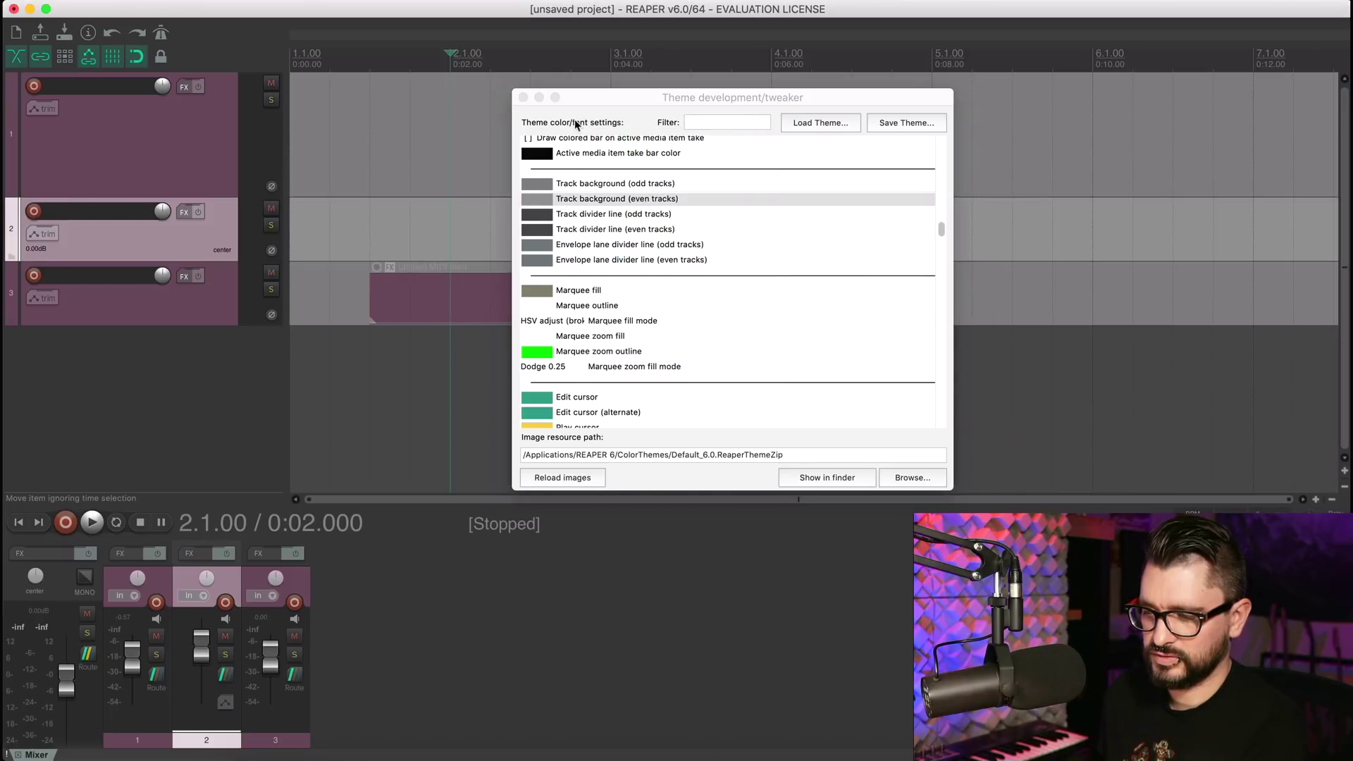
{"action": "left_click_drag", "start_coordinate": [585, 97], "coordinate": [887, 127]}
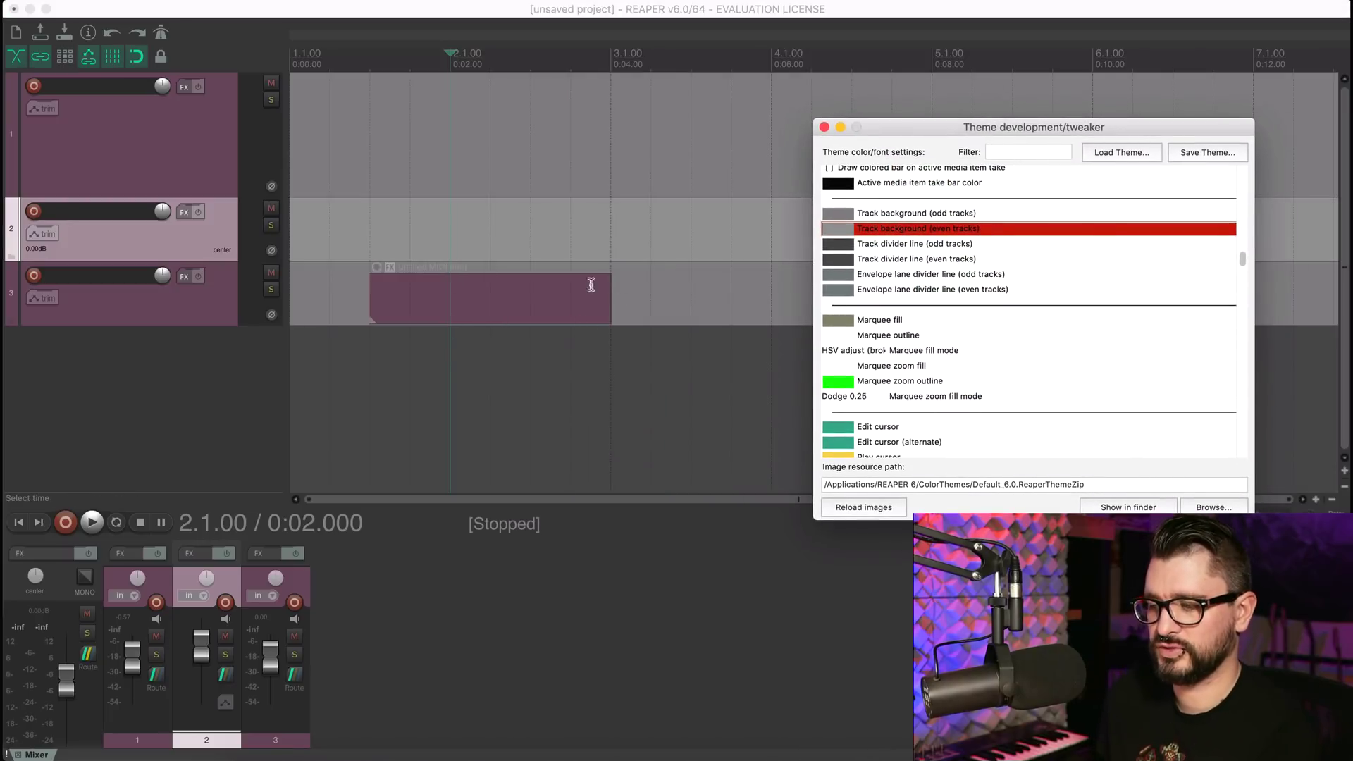